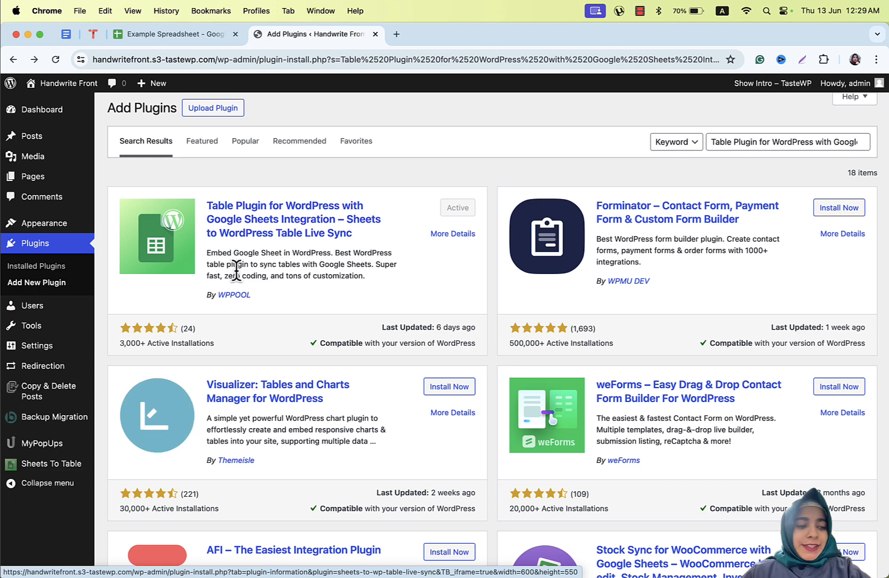
- Open the Sheets To Table dashboard and start creating a new table, ready for its Google Sheet URL
mouse_move(38, 469)
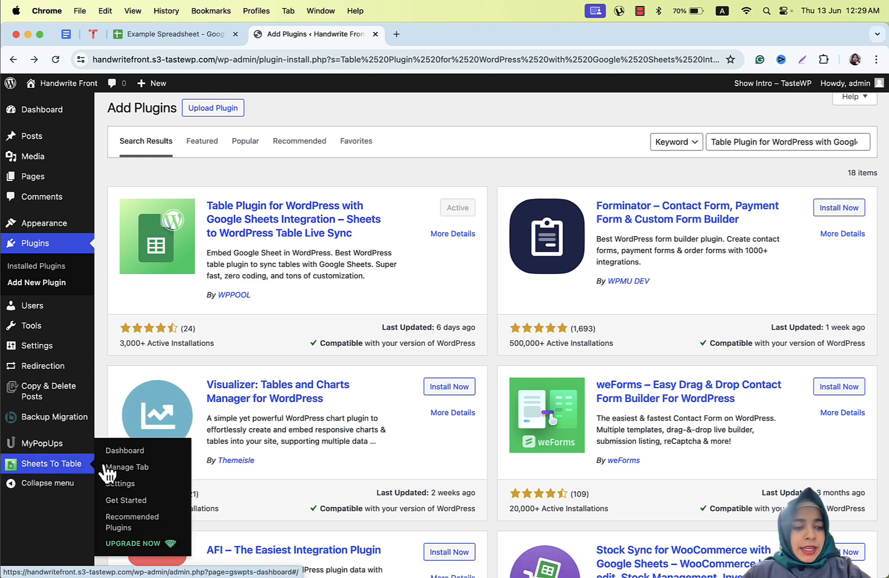
left_click(128, 453)
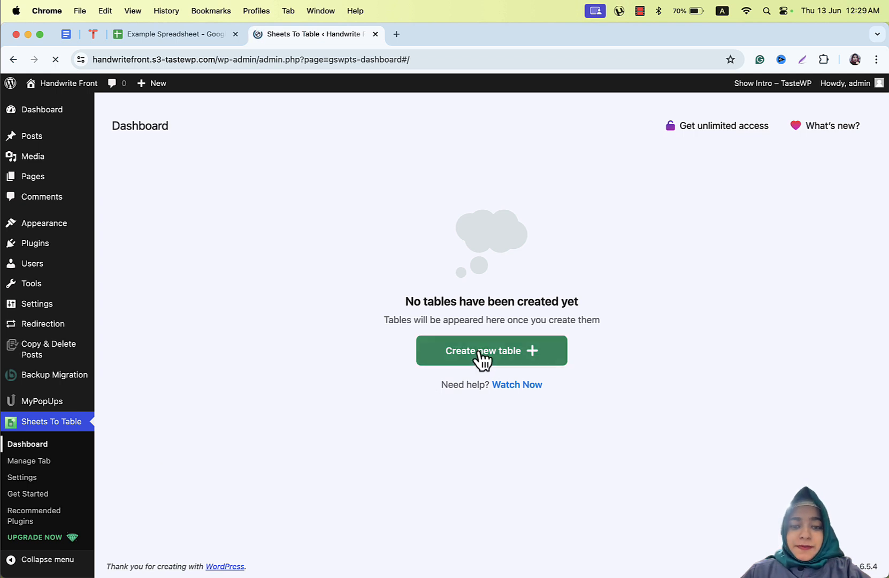
left_click(479, 352)
left_click(406, 262)
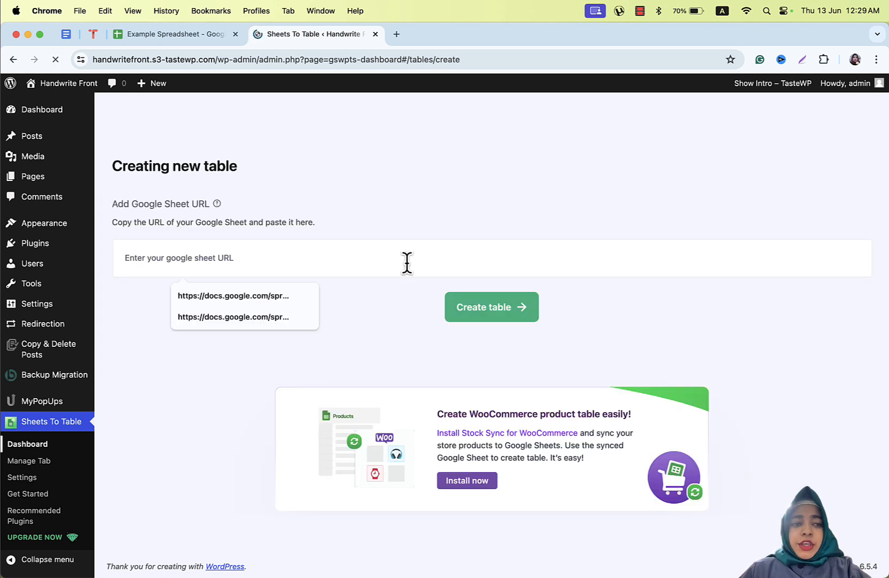
- Switch to the Example Spreadsheet in Google Sheets and copy its sharing link
left_click(192, 37)
left_click_drag(219, 250, 399, 357)
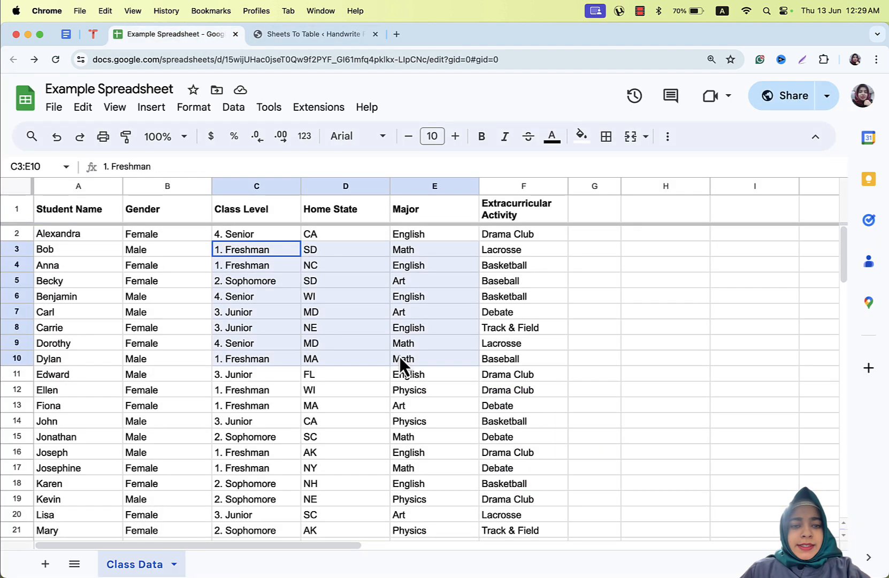
left_click(455, 308)
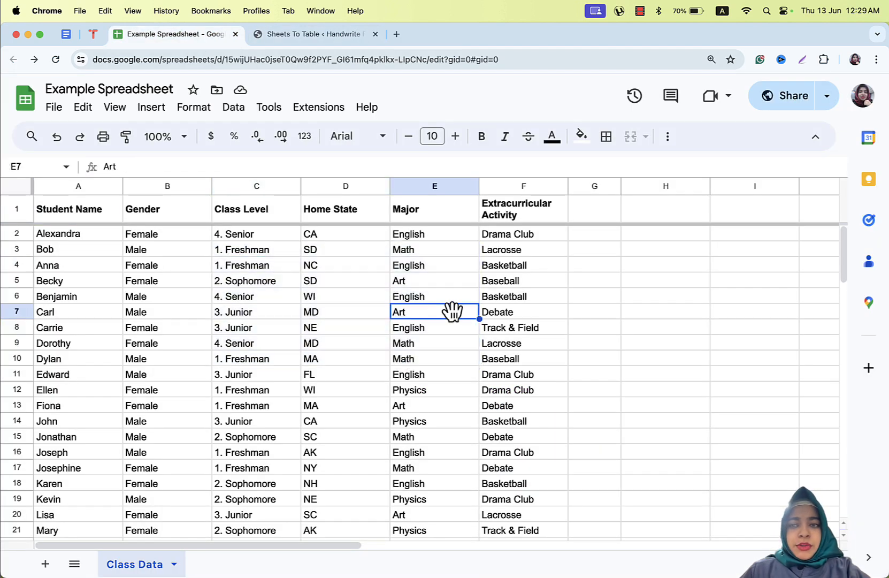
left_click(773, 104)
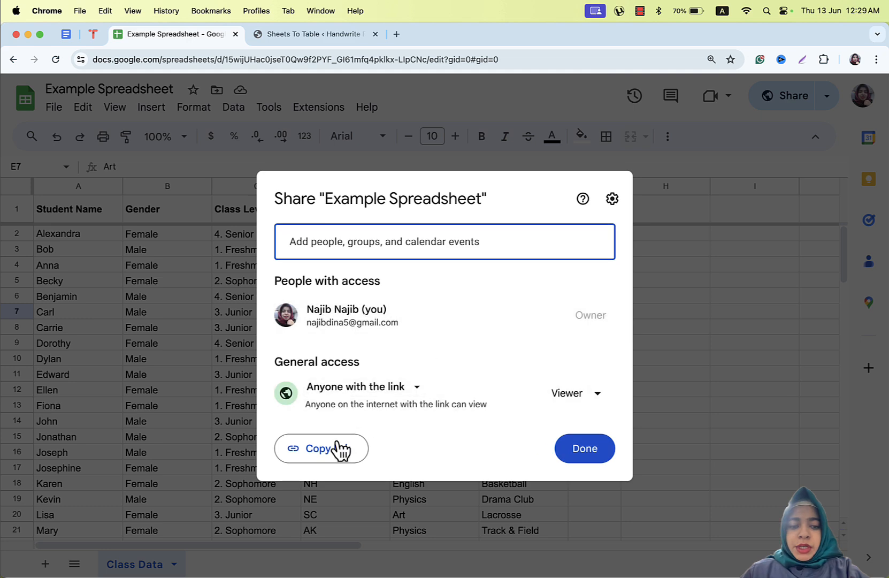
left_click(325, 452)
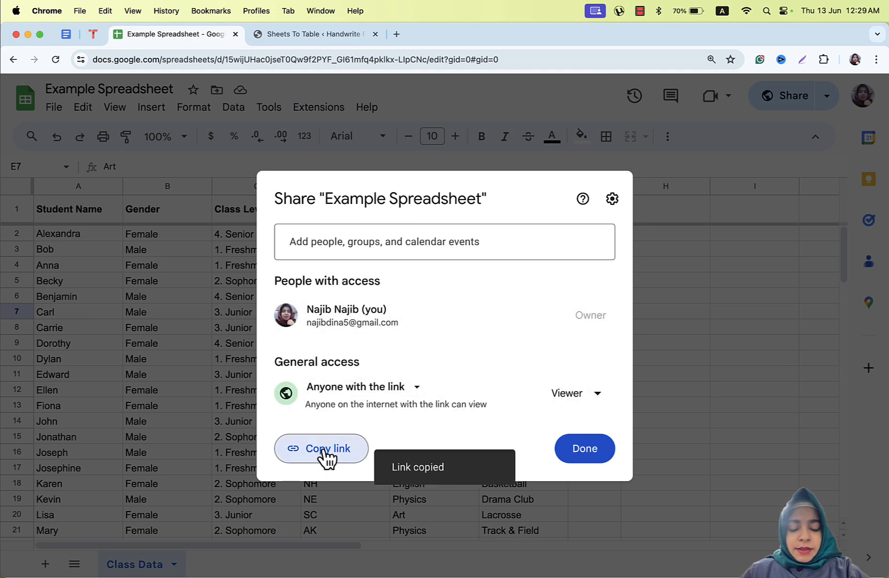
left_click(580, 454)
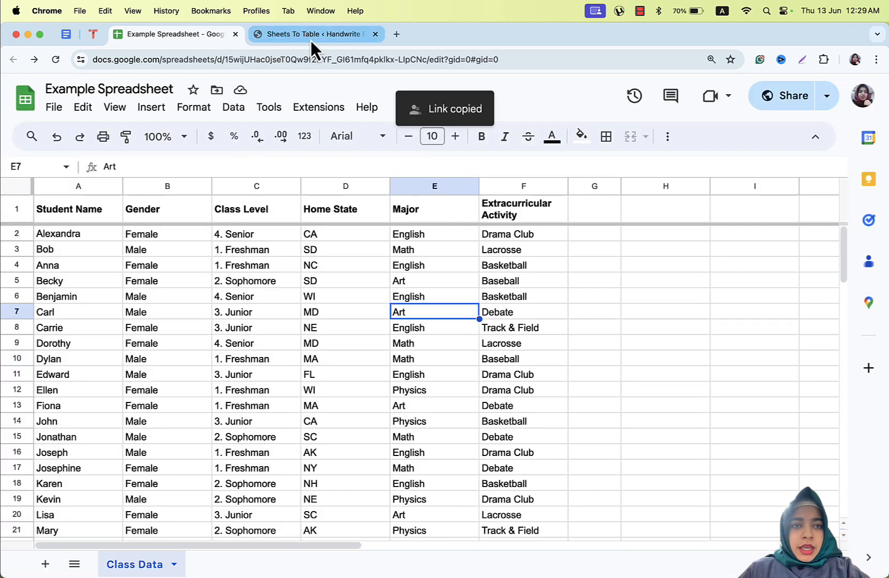
- Return to Sheets To Table, paste the copied link as the Google Sheet URL and create the table
left_click(310, 36)
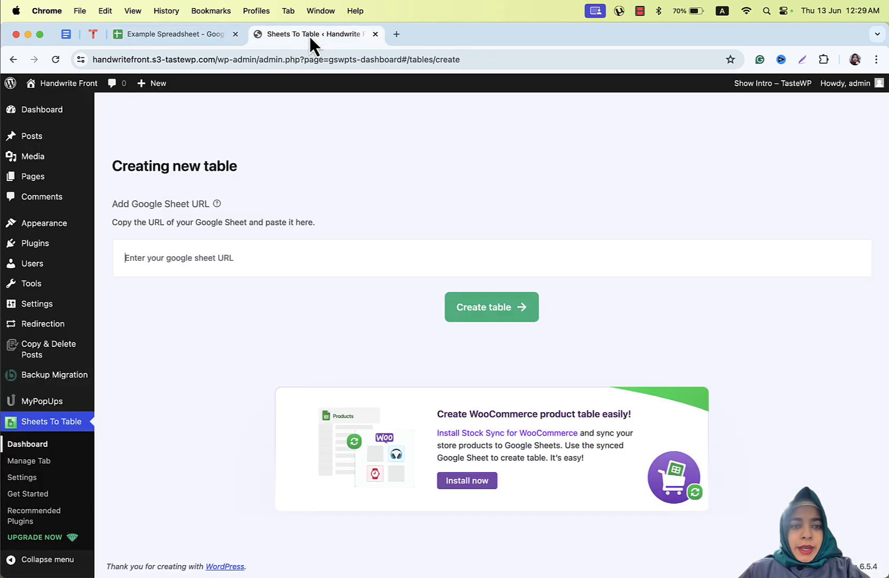
right_click(290, 249)
left_click(332, 335)
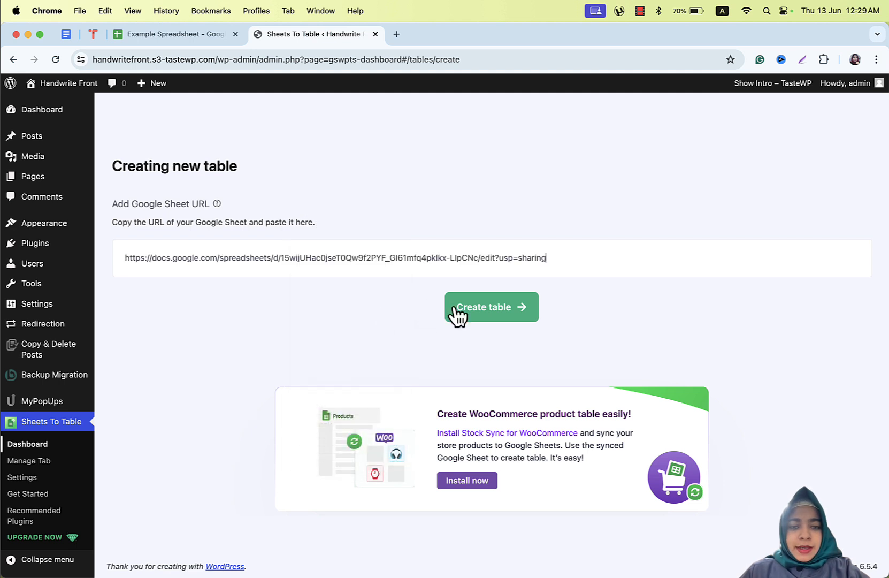
left_click(496, 312)
- Replace the table title with "School Data For Meeting"
triple_click(468, 272)
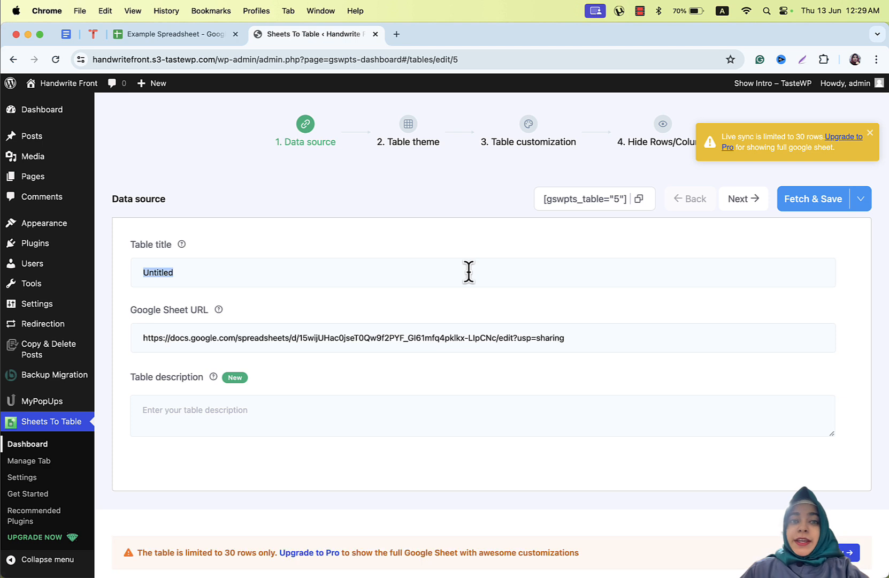
type("Schoo")
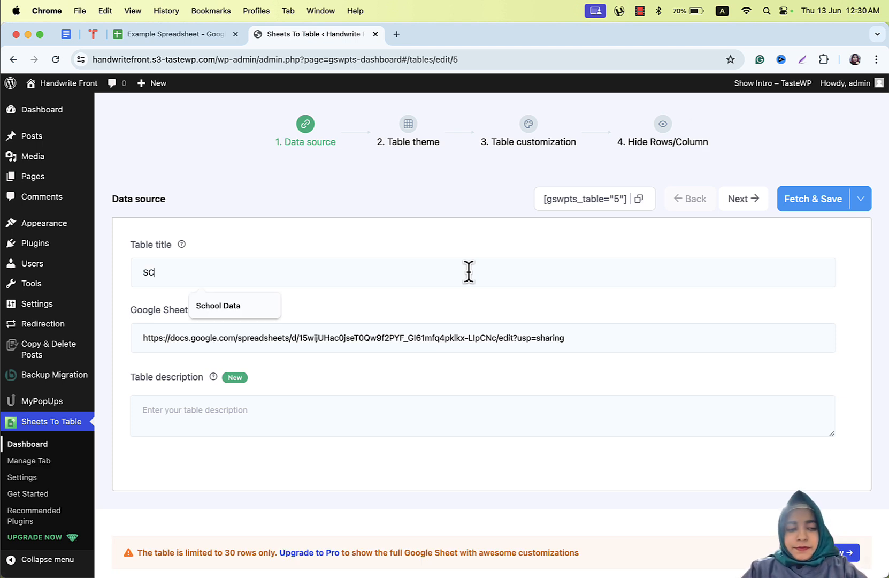
key("Down")
key("Return")
type("For Meeting")
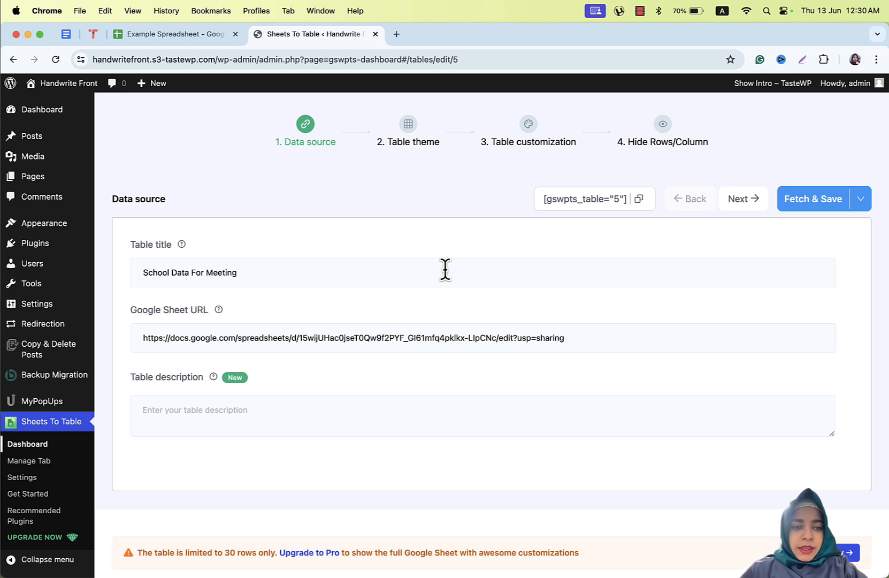
- Copy the table title into the table description and shorten the description to "School Data"
key("alt+shift+Left")
key("super+a")
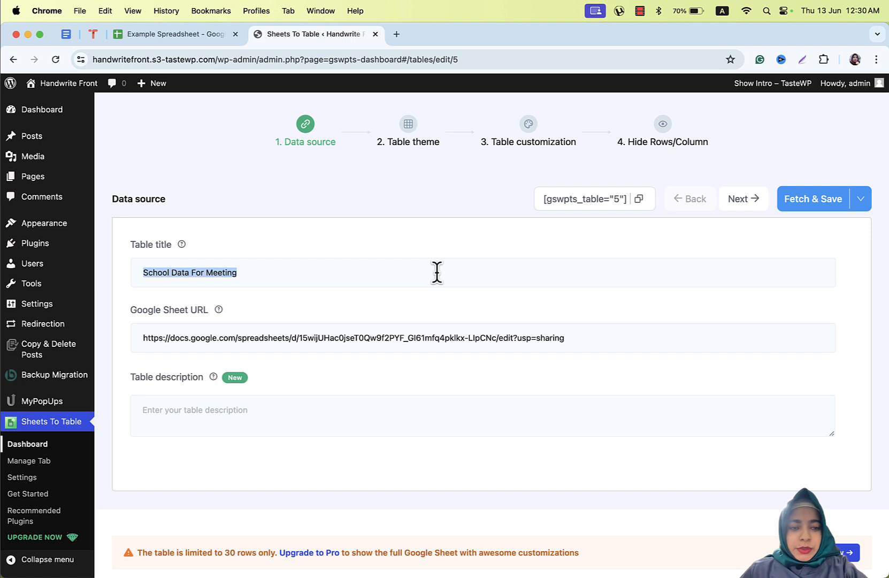
key("super+c")
left_click(389, 422)
key("super+v")
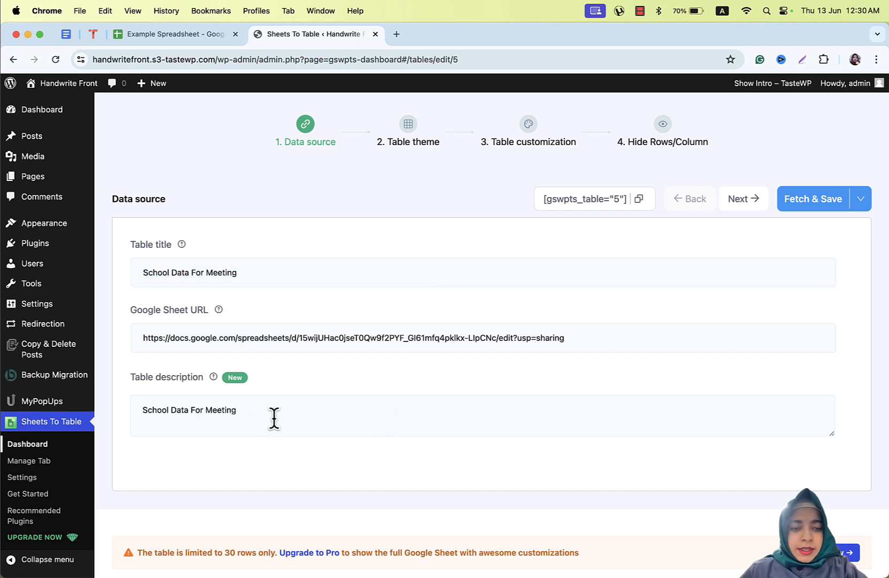
double_click(227, 415)
key("BackSpace")
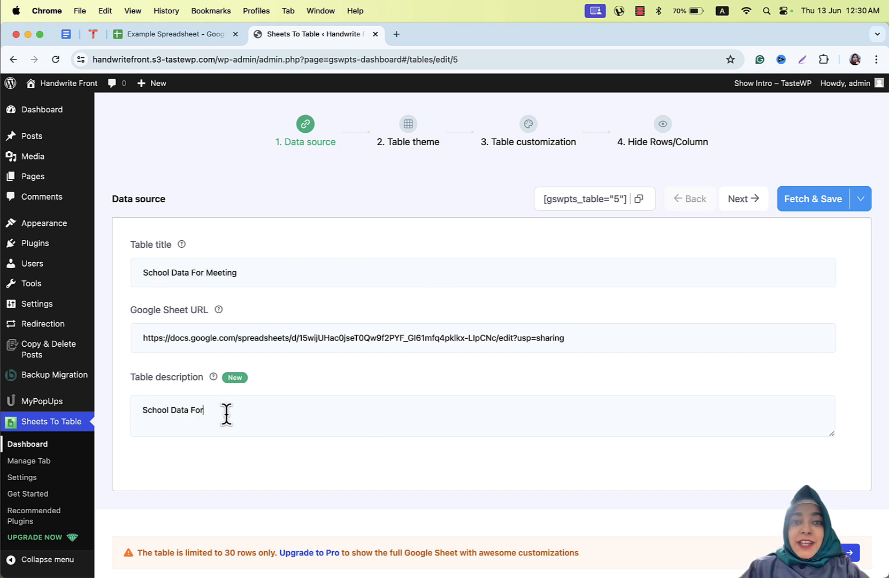
key("BackSpace")
key("BackSpace")
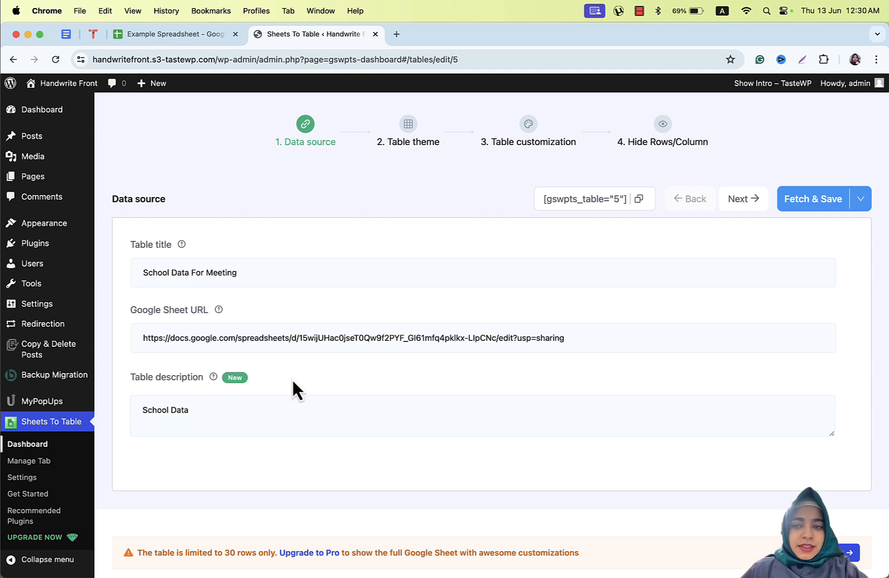
- Fetch and save the table's data source, and examine the student table preview
left_click(808, 209)
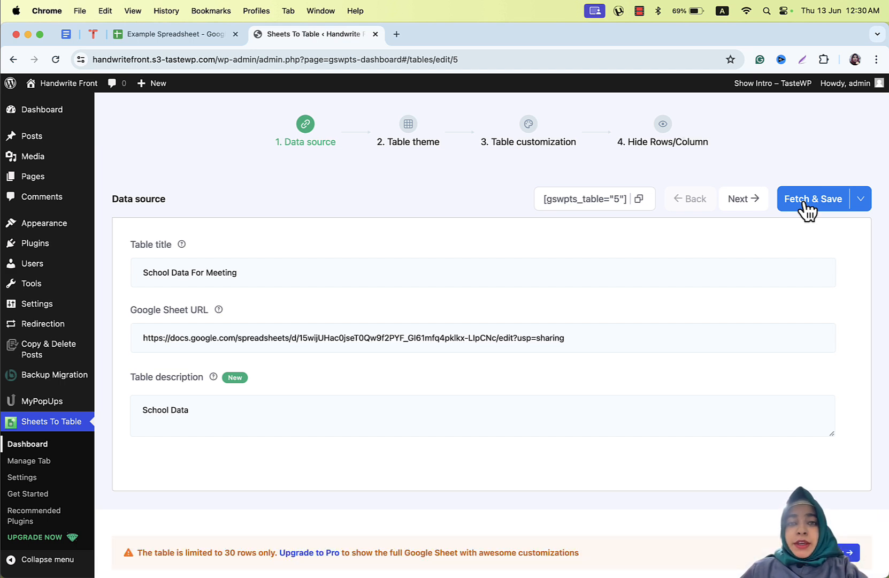
left_click(808, 208)
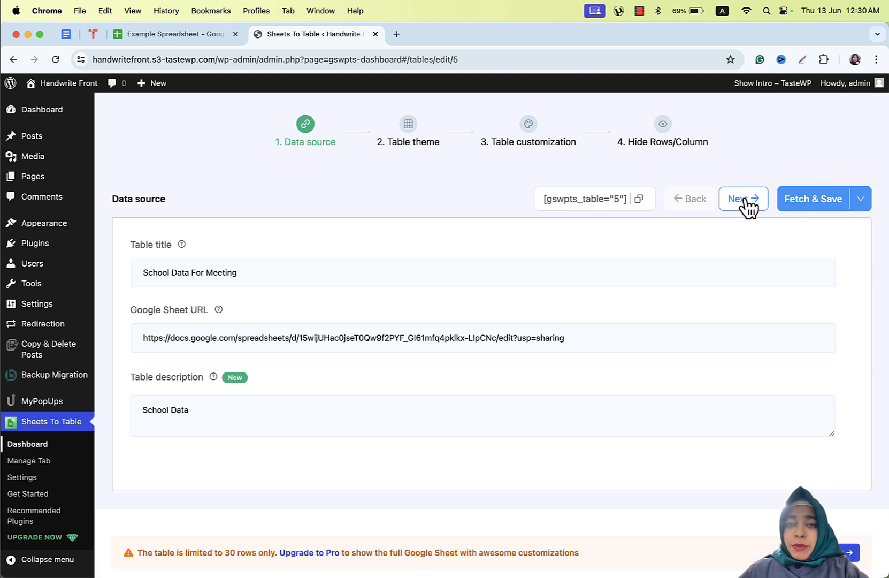
scroll(718, 252, "down", 7)
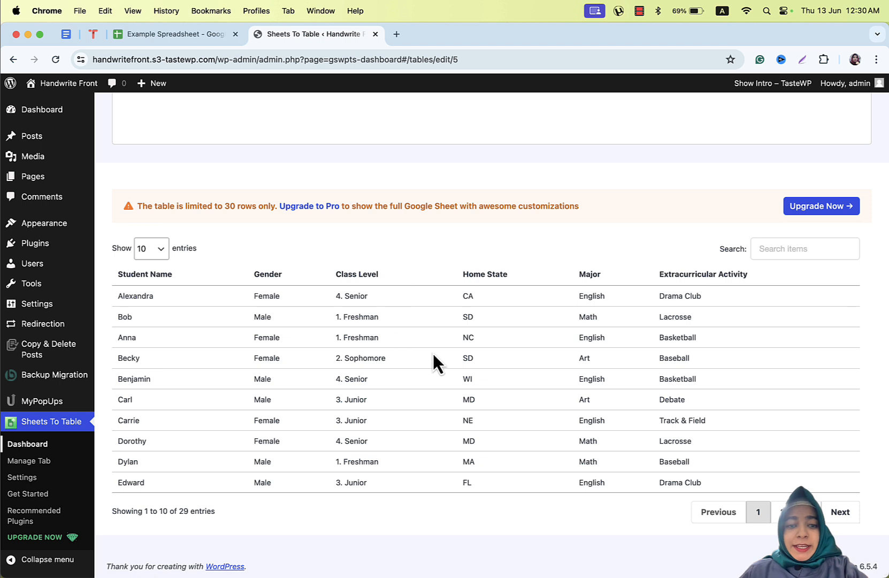
scroll(462, 316, "up", 1)
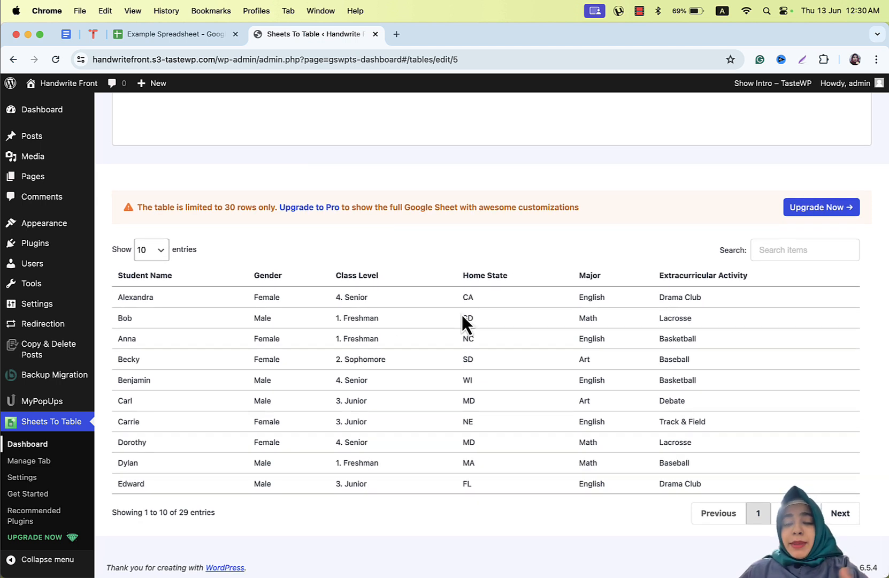
scroll(462, 316, "up", 1)
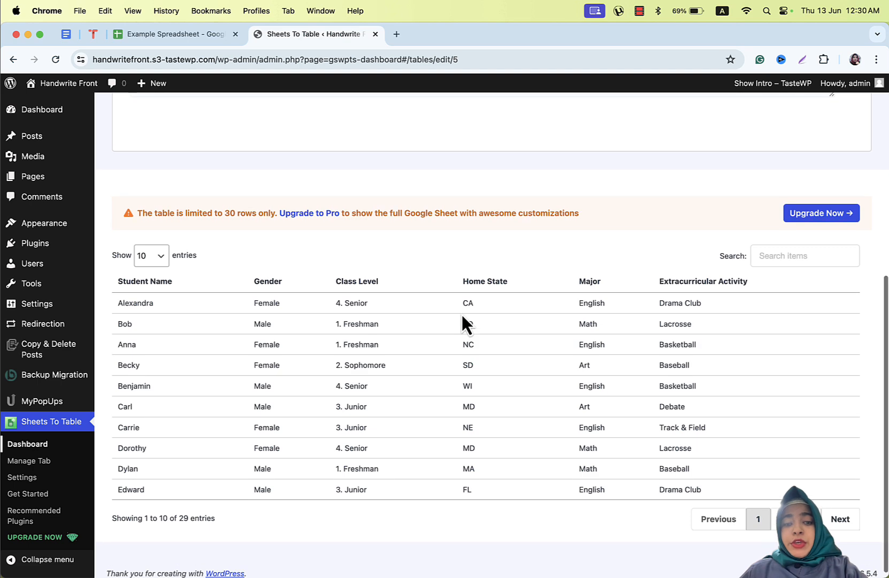
scroll(461, 313, "up", 8)
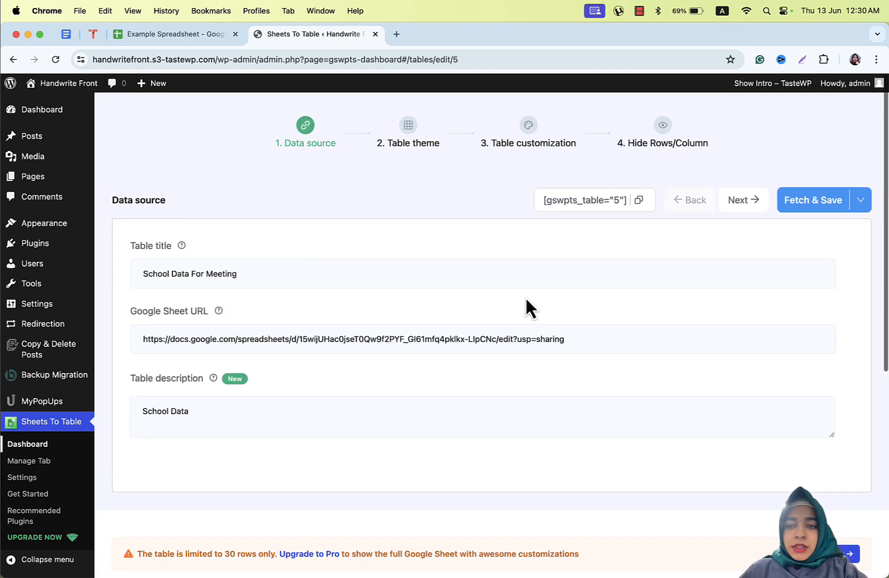
- Proceed past the theme stage with the Simple theme and turn on Show Table title in the layout settings
left_click(758, 202)
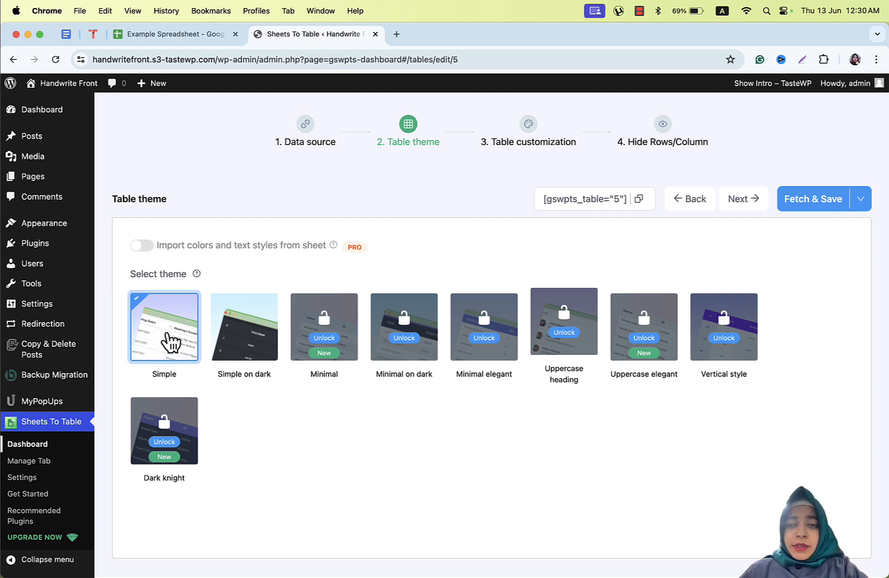
left_click(751, 203)
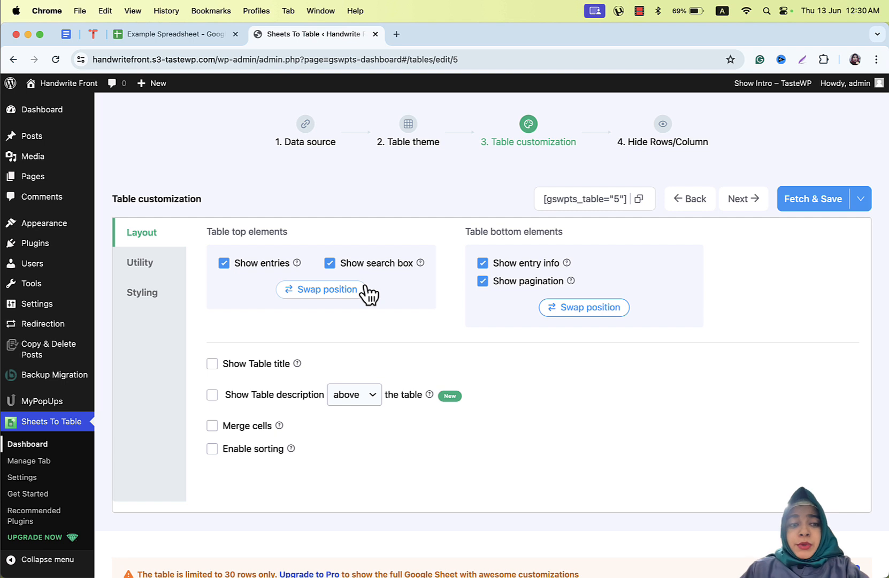
left_click(212, 364)
- Go through the utility and styling settings of the table customization, and fetch and save the table
left_click(749, 206)
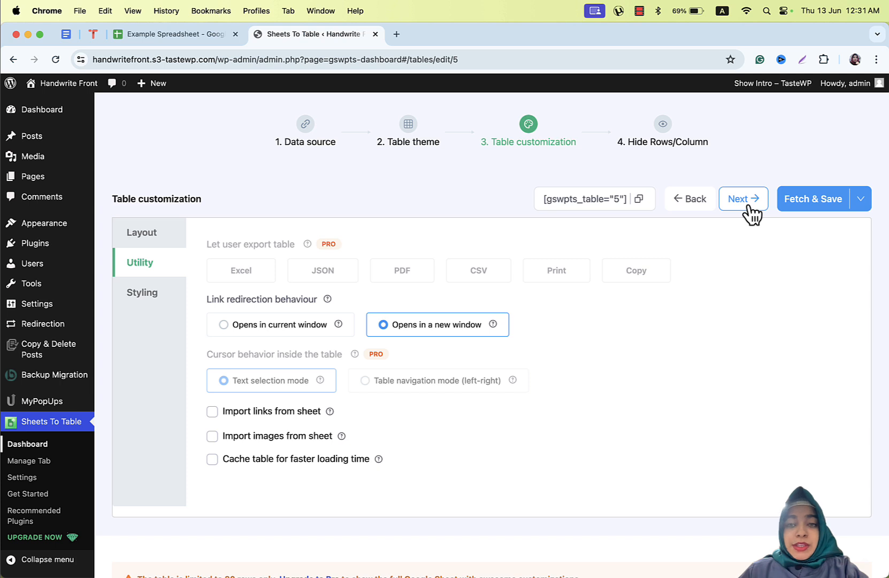
left_click(752, 213)
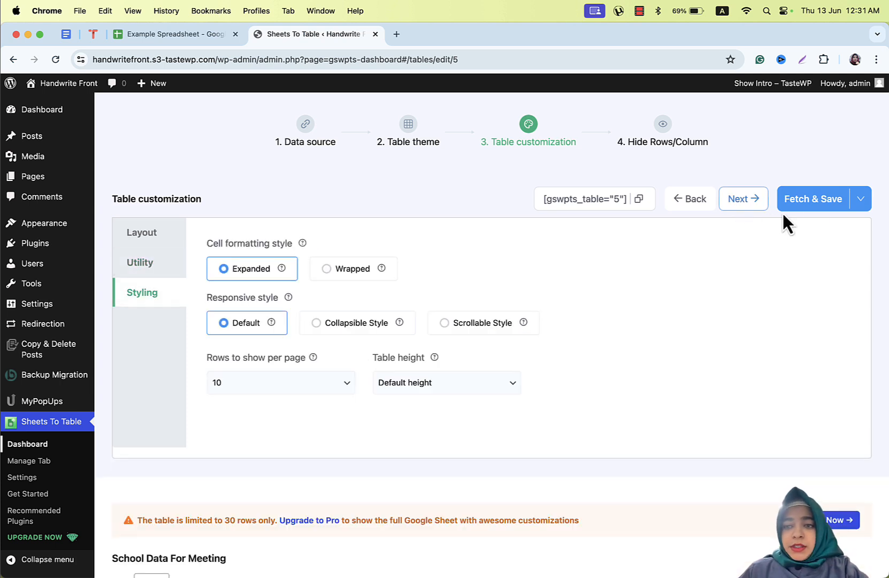
left_click(816, 213)
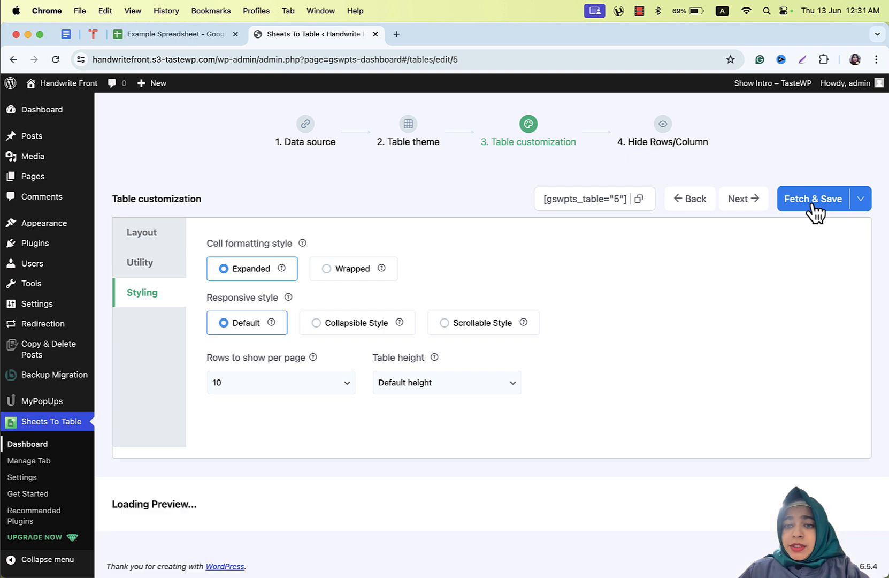
- Proceed to the Hide Rows/Column stage, save the table there and copy its shortcode
left_click(740, 211)
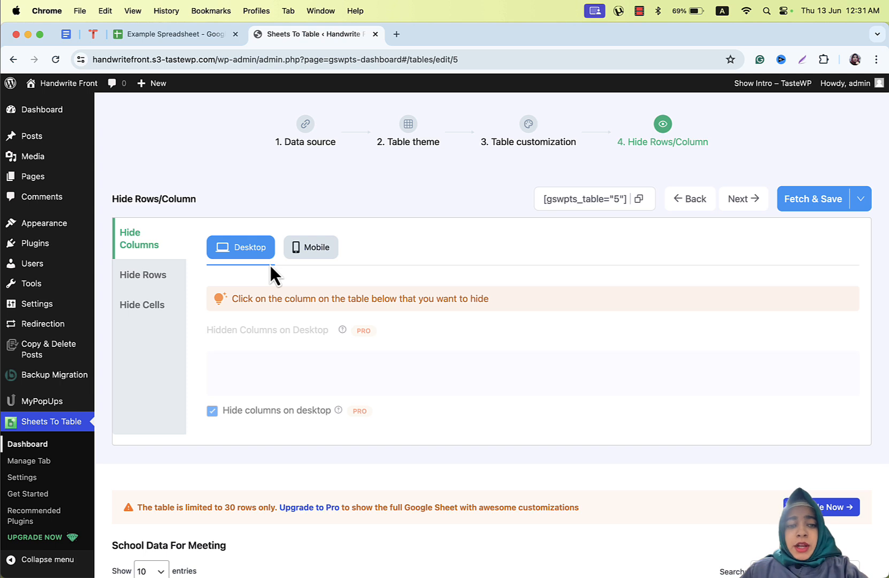
left_click(805, 213)
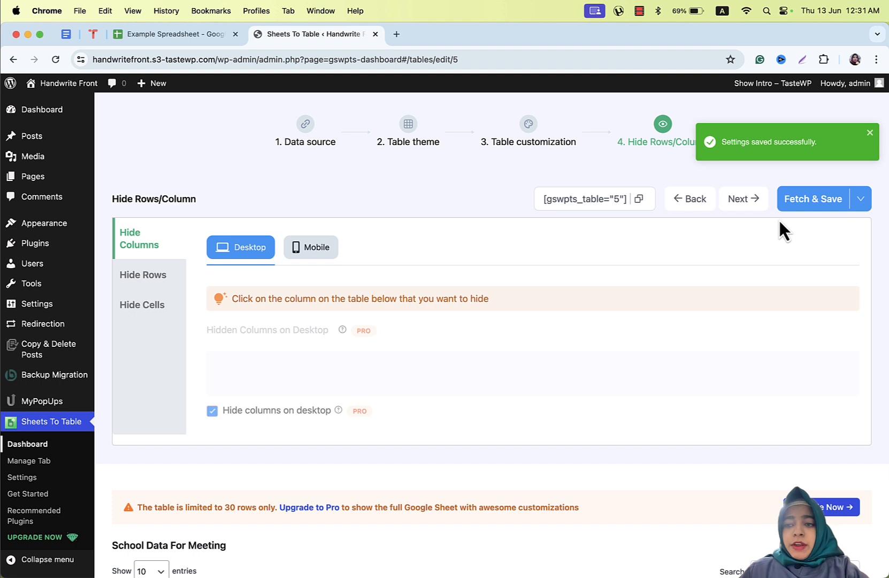
left_click(639, 202)
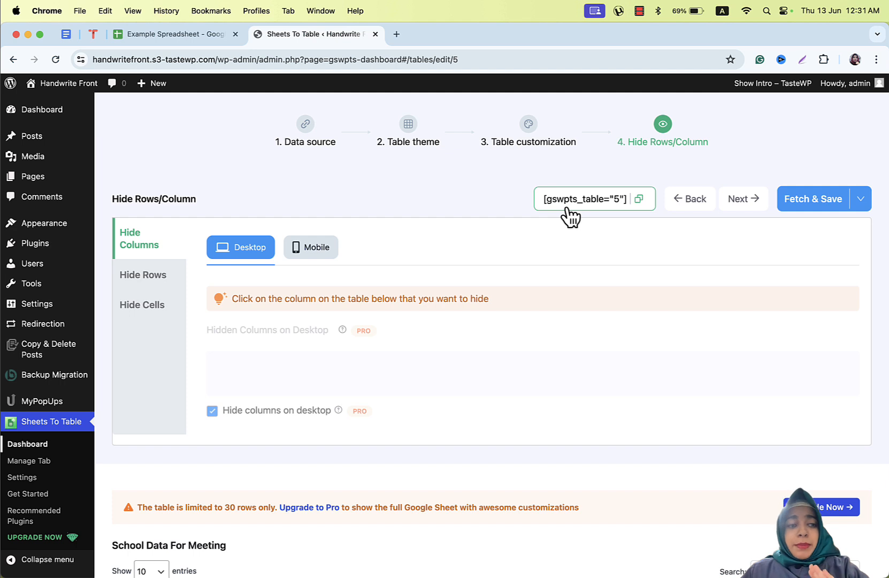
- Create a new post titled "School Meeting" and place the cursor in its first empty paragraph
mouse_move(154, 89)
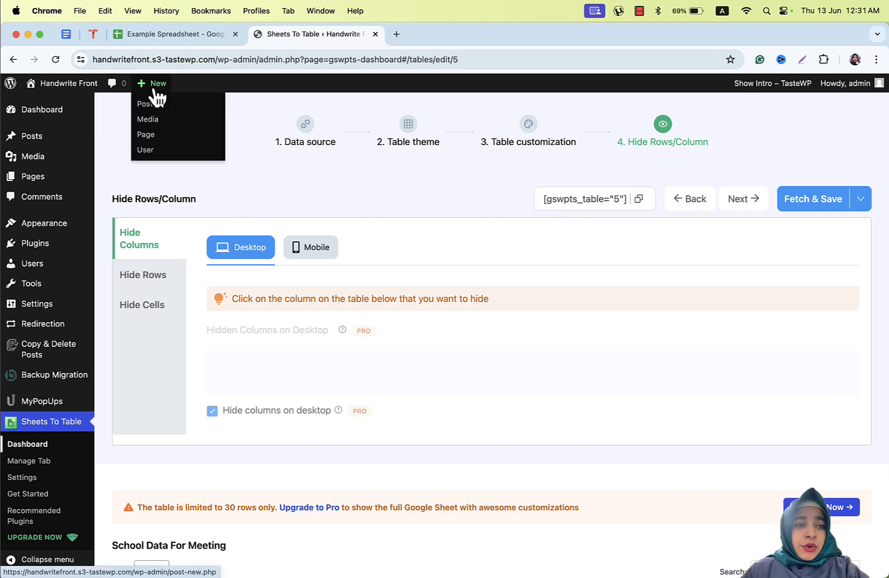
left_click(158, 113)
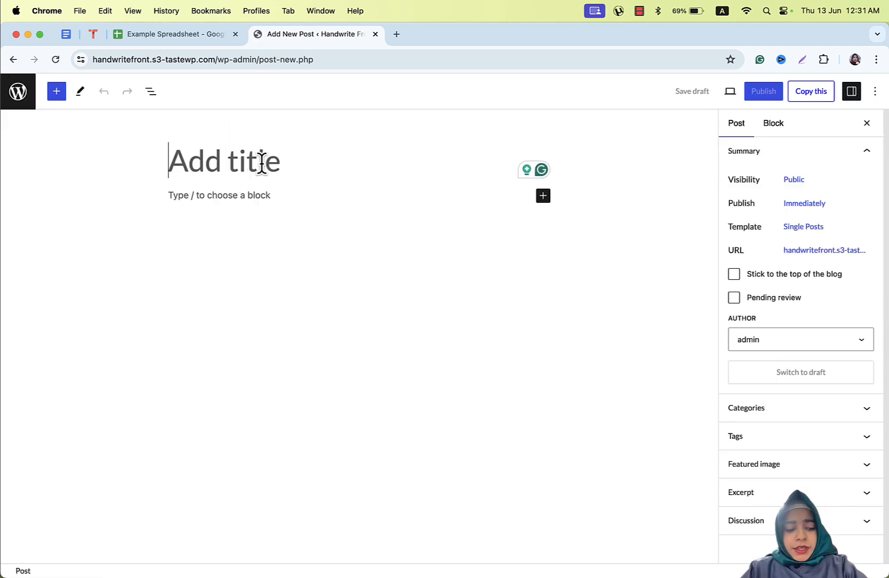
type("Sch")
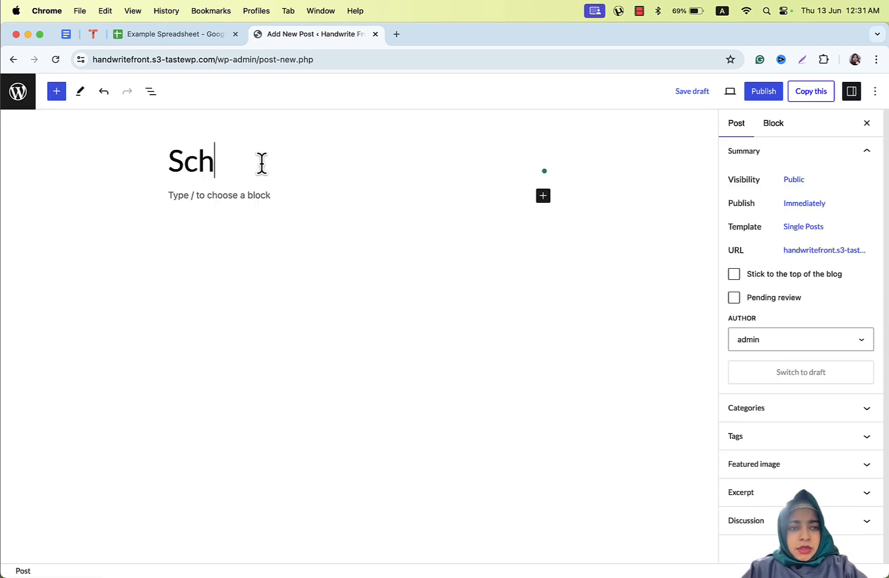
type("ool Meeting")
left_click(264, 194)
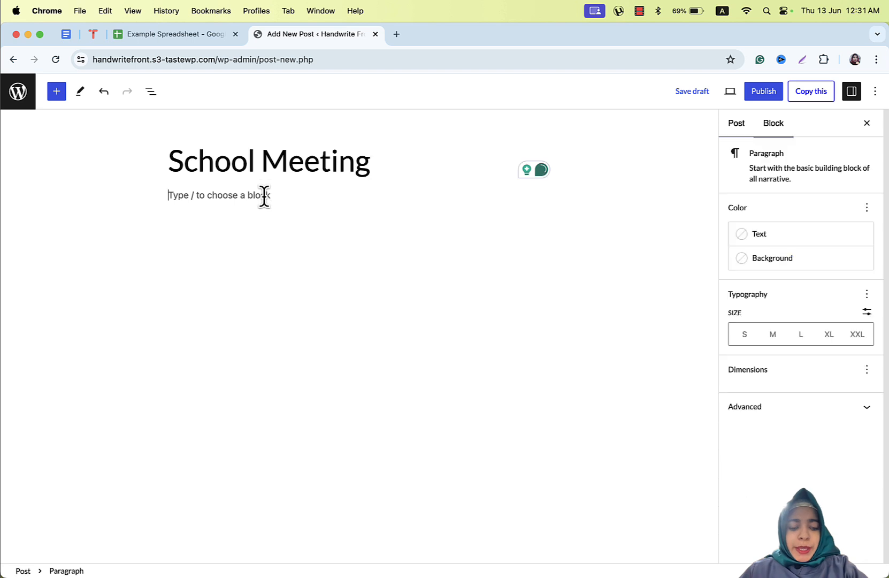
- Paste the table shortcode [gswpts_table id="5"] into the School Meeting post and publish it
key("super+v")
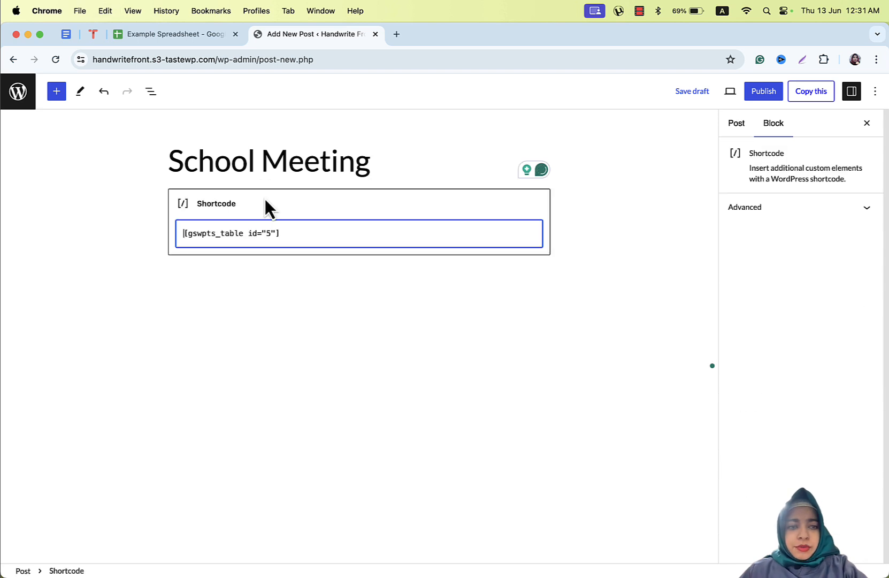
left_click(762, 94)
left_click(767, 92)
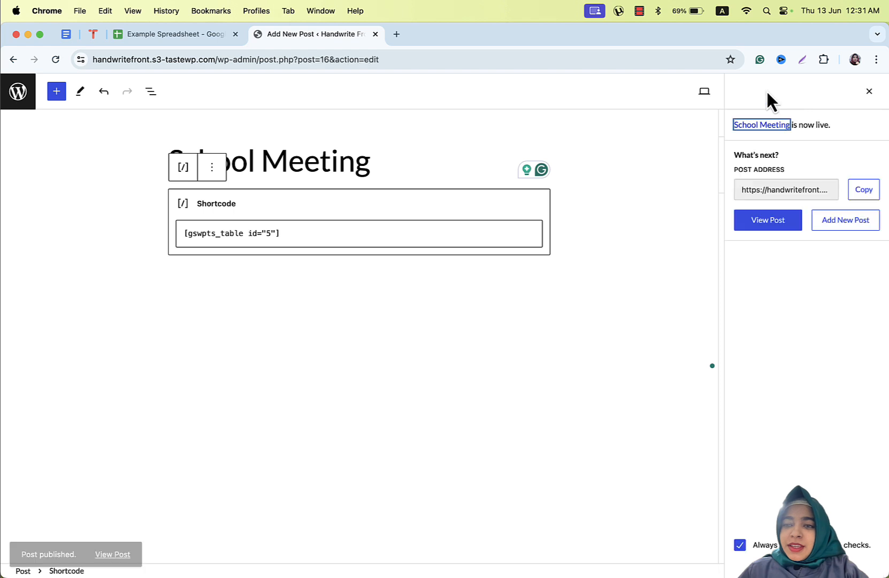
- View the published post and examine the embedded table's title, entries selector, search box, rows and pagination
left_click(770, 222)
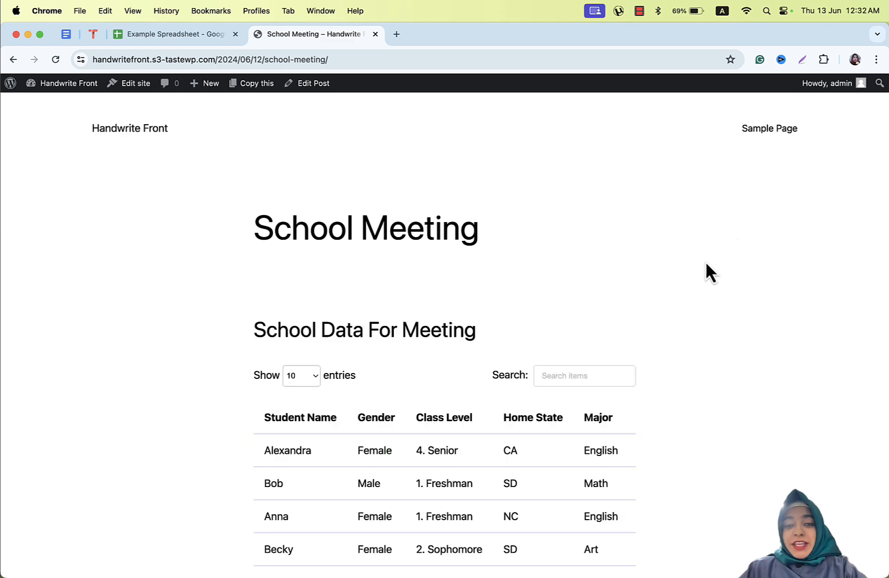
scroll(688, 284, "down", 3)
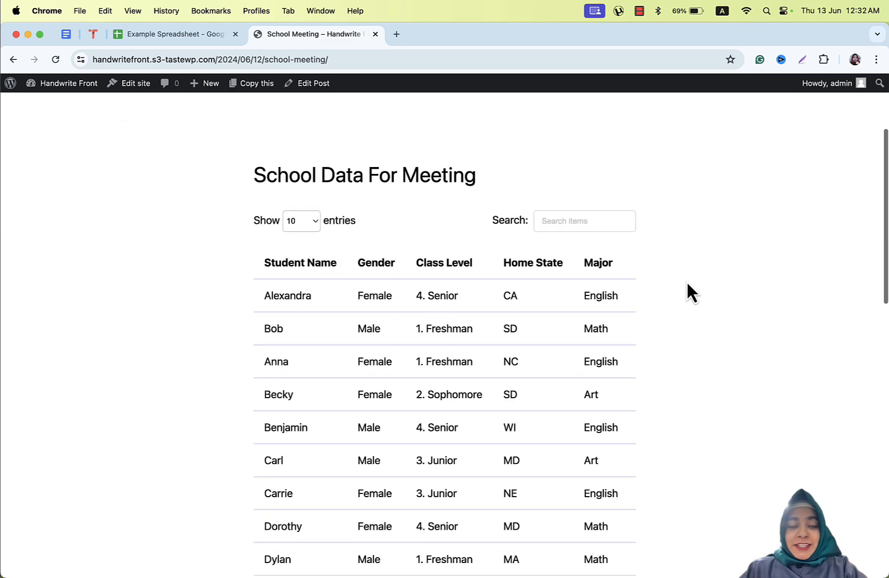
scroll(686, 281, "down", 3)
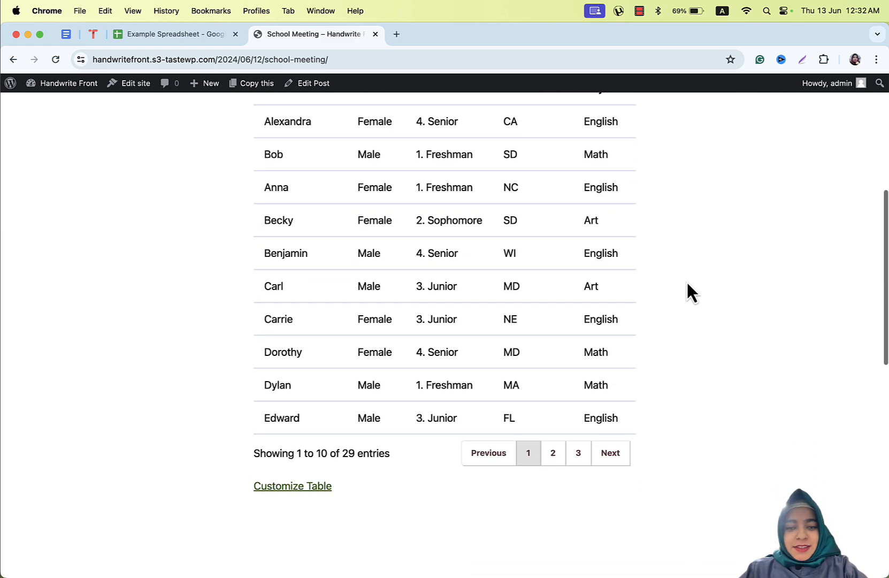
scroll(687, 281, "up", 3)
scroll(686, 281, "down", 1)
scroll(687, 284, "down", 2)
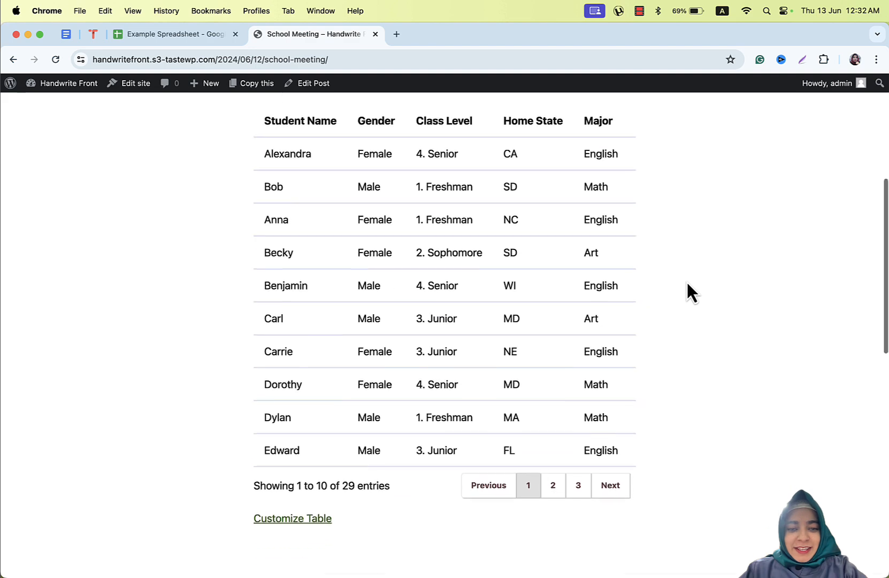
scroll(687, 284, "up", 3)
scroll(687, 284, "up", 1)
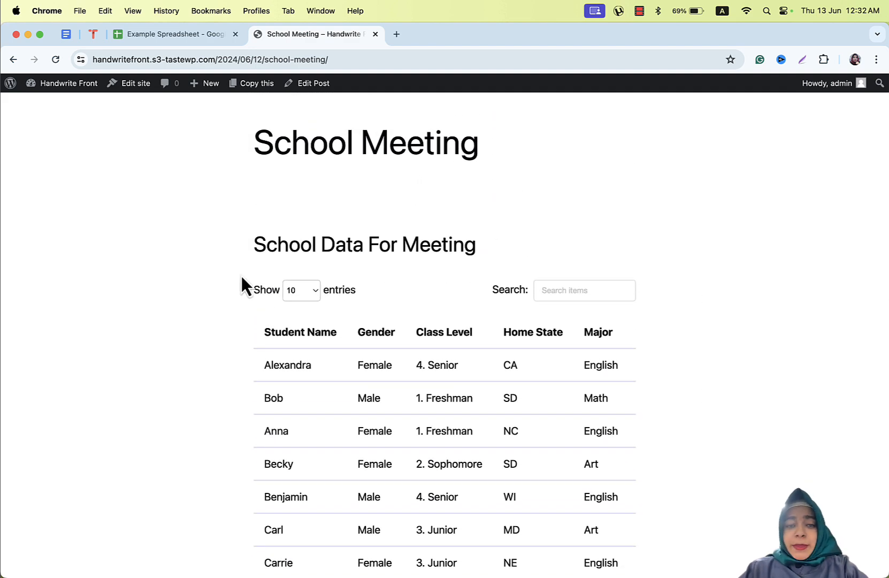
left_click_drag(256, 245, 434, 248)
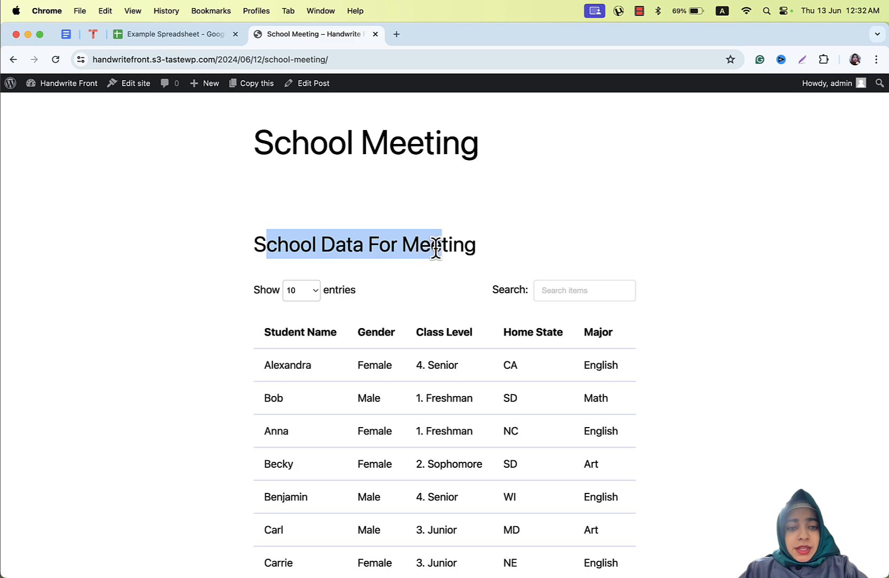
left_click_drag(358, 296, 287, 299)
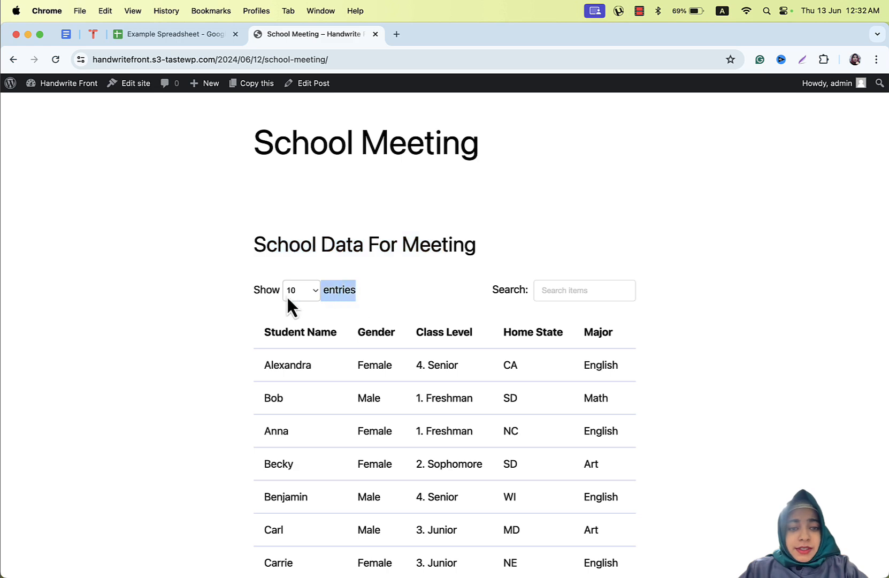
left_click(515, 291)
scroll(515, 290, "down", 7)
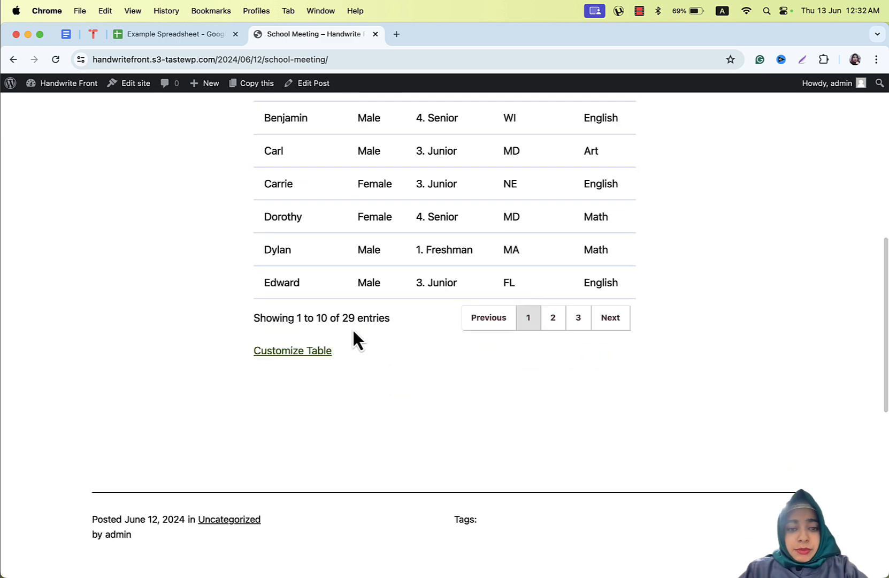
scroll(355, 321, "up", 7)
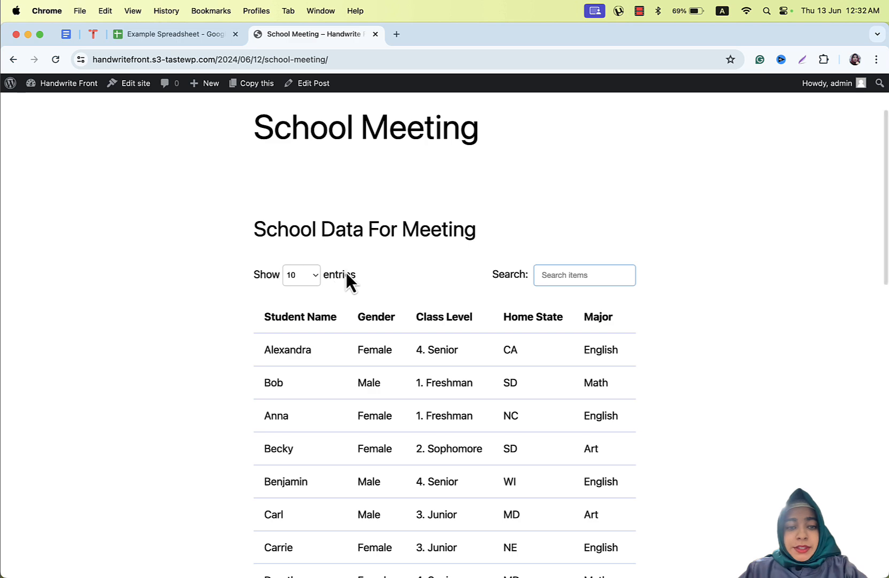
scroll(505, 367, "down", 2)
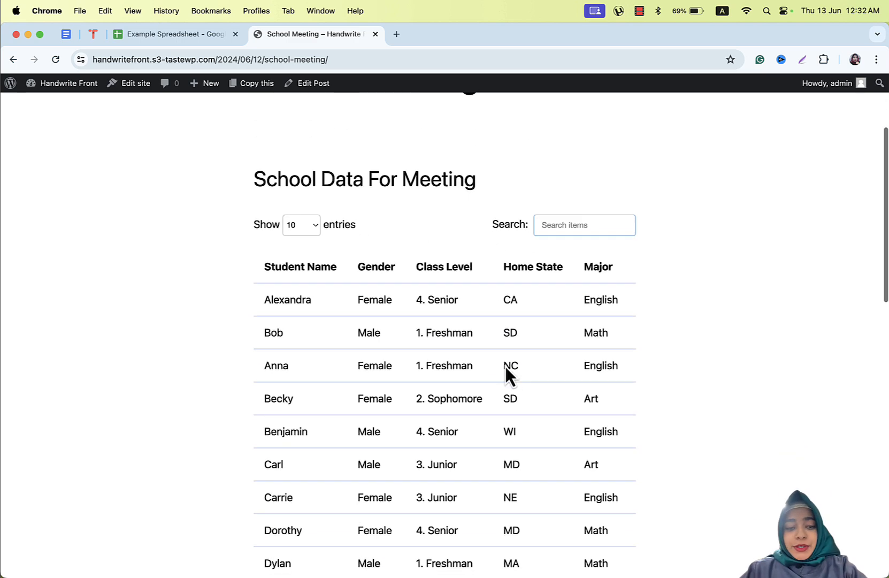
scroll(505, 367, "down", 1)
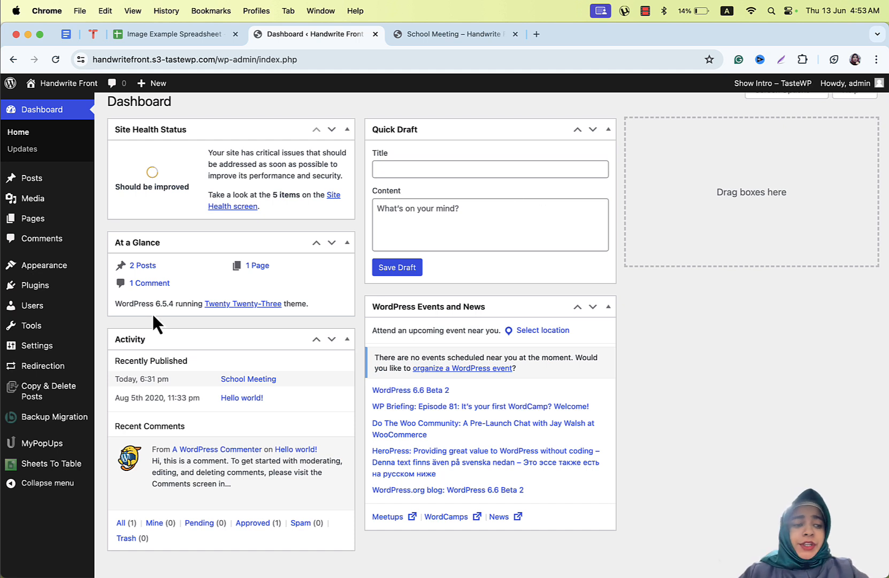
- Open the School Data For Meeting table for editing from the Sheets To Table dashboard and go to its Table customization stage
mouse_move(63, 474)
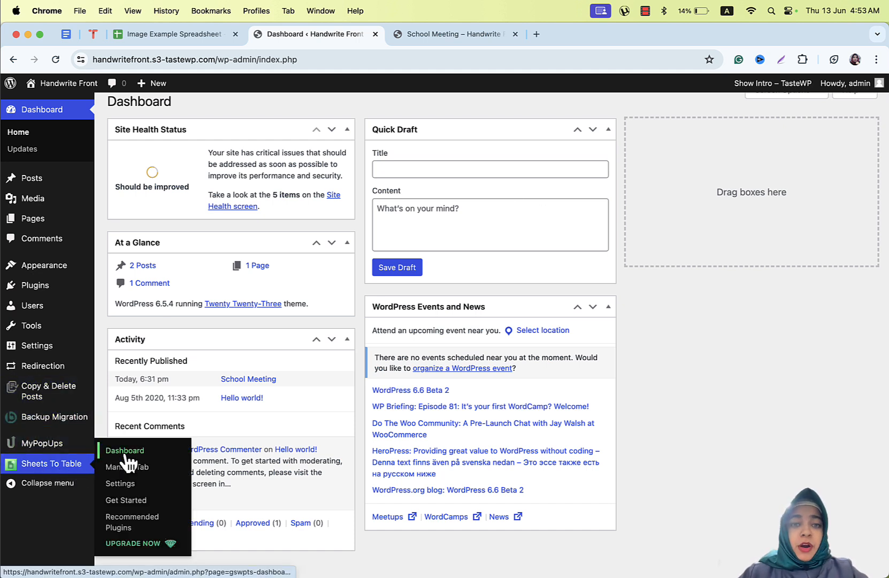
left_click(127, 453)
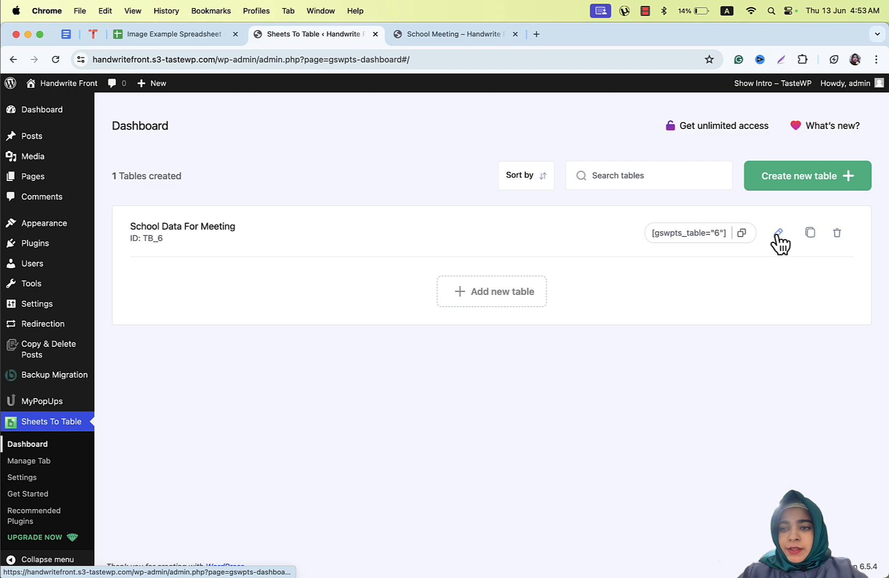
left_click(779, 234)
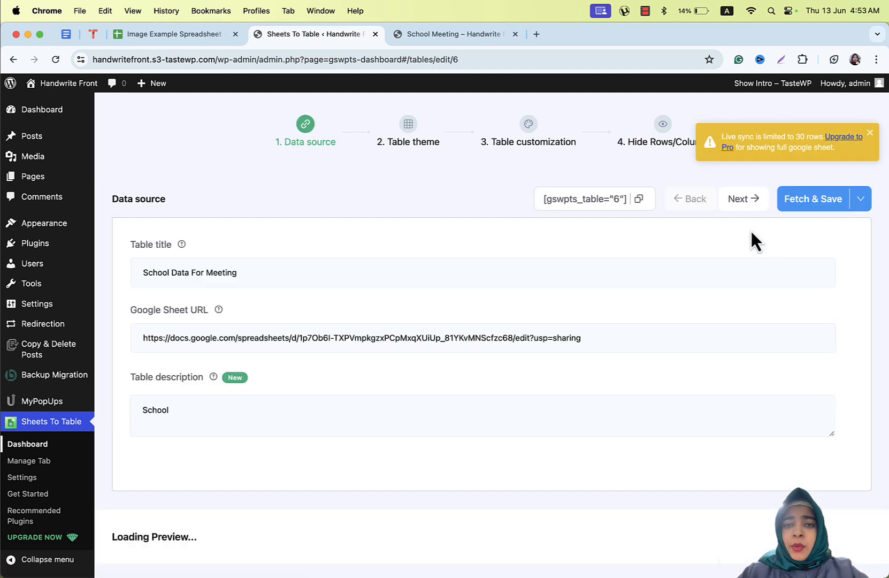
left_click(533, 147)
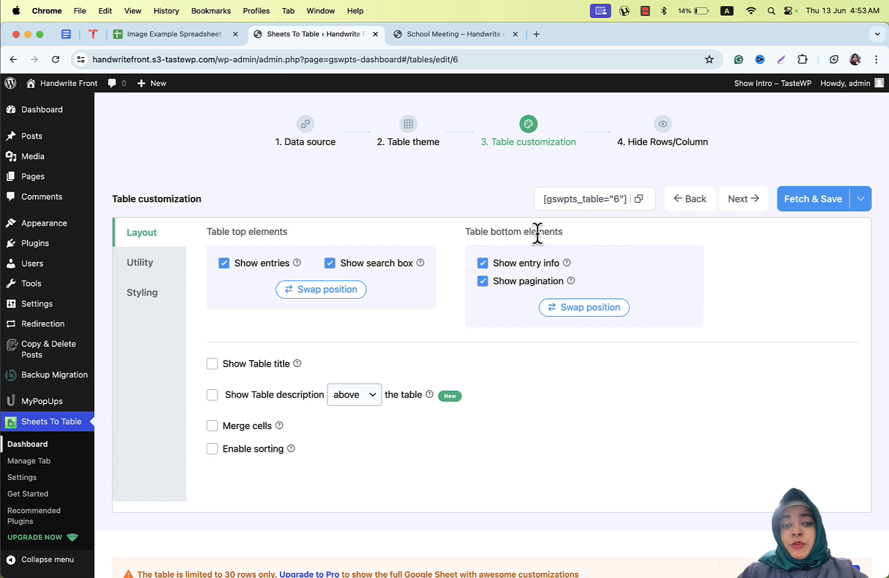
- Turn off Show entries and Show search box in the table's top elements and check the preview
scroll(538, 233, "down", 5)
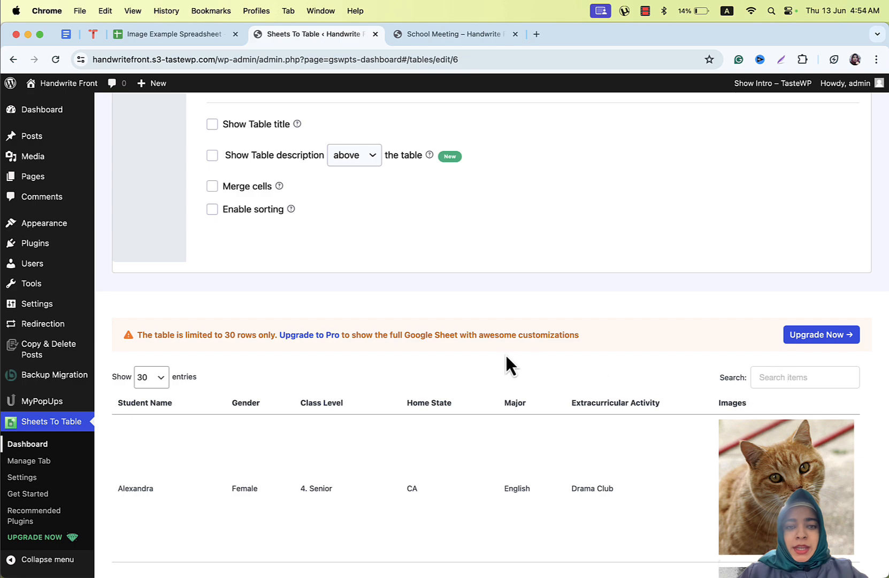
scroll(505, 354, "down", 10)
scroll(505, 353, "down", 8)
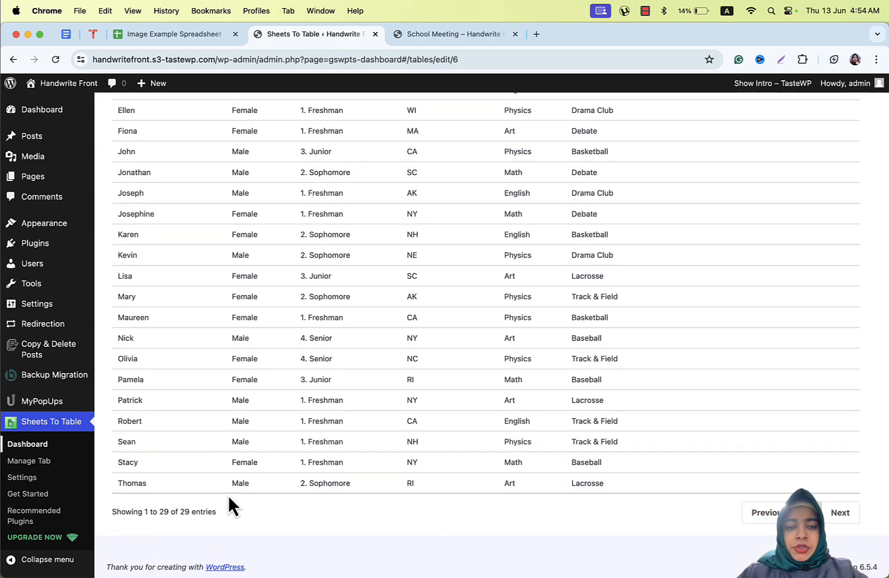
scroll(231, 506, "up", 20)
scroll(228, 495, "up", 5)
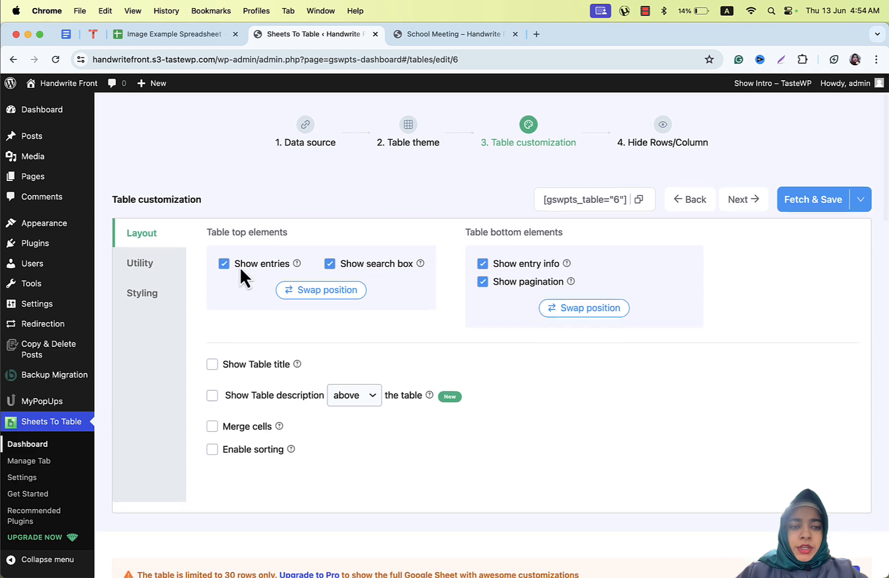
left_click(223, 263)
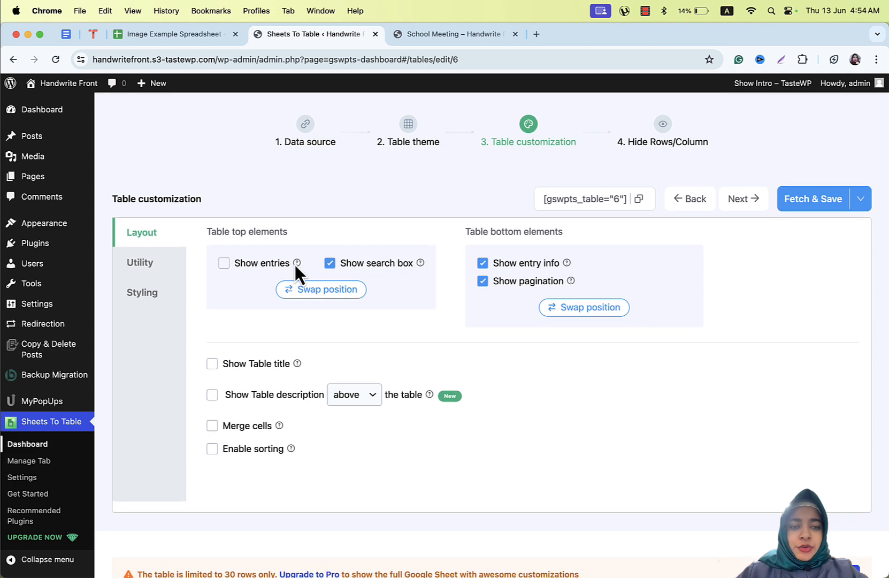
left_click(330, 263)
scroll(352, 335, "down", 5)
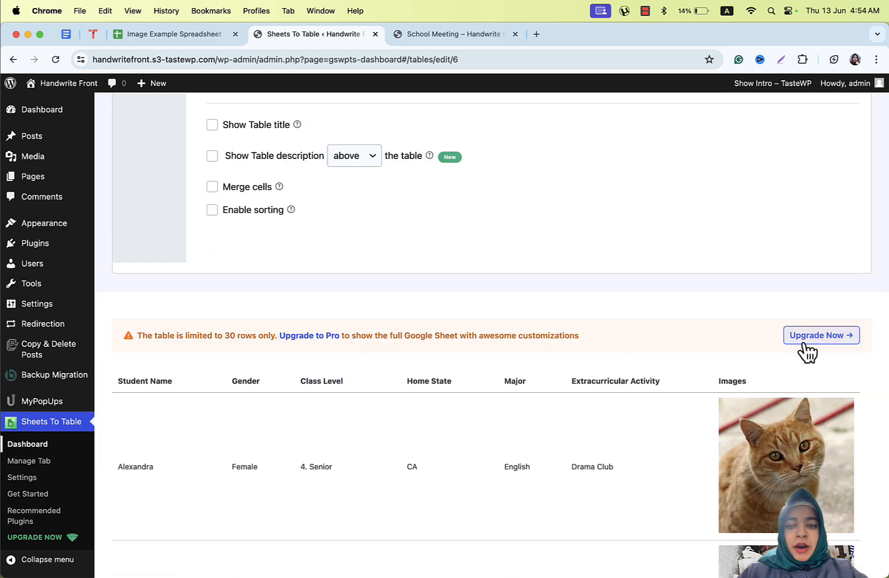
- Turn off Show entry info and Show pagination in the table's bottom elements and check the end of the preview
scroll(804, 352, "up", 5)
left_click(483, 263)
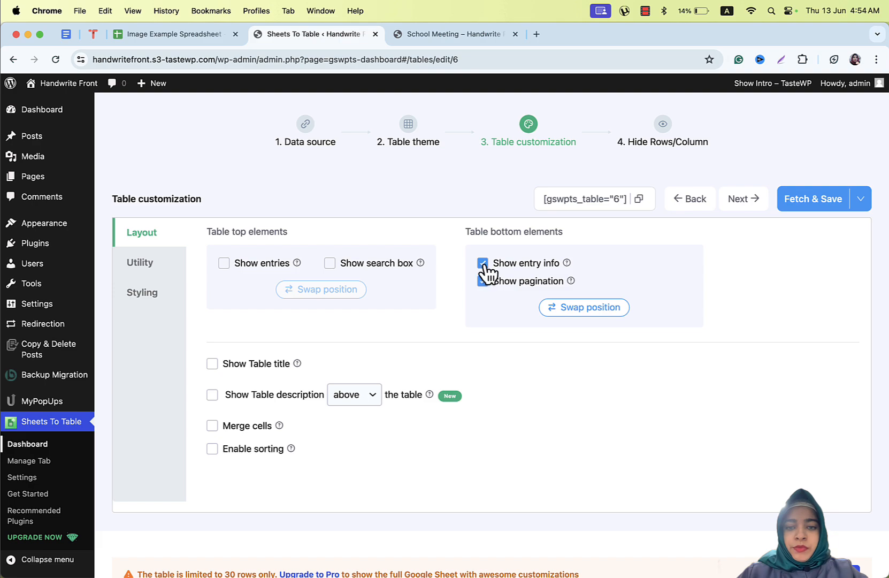
left_click(483, 282)
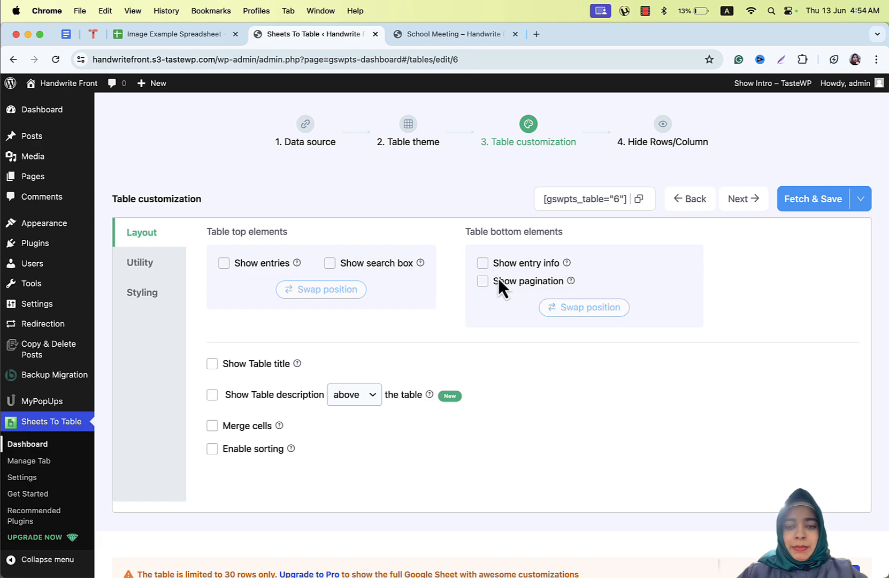
scroll(489, 370, "down", 15)
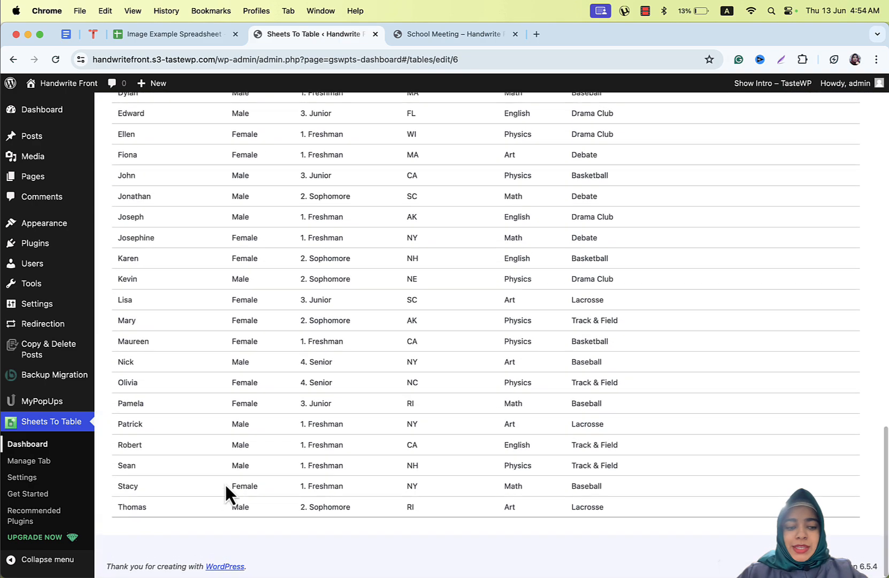
scroll(434, 326, "up", 12)
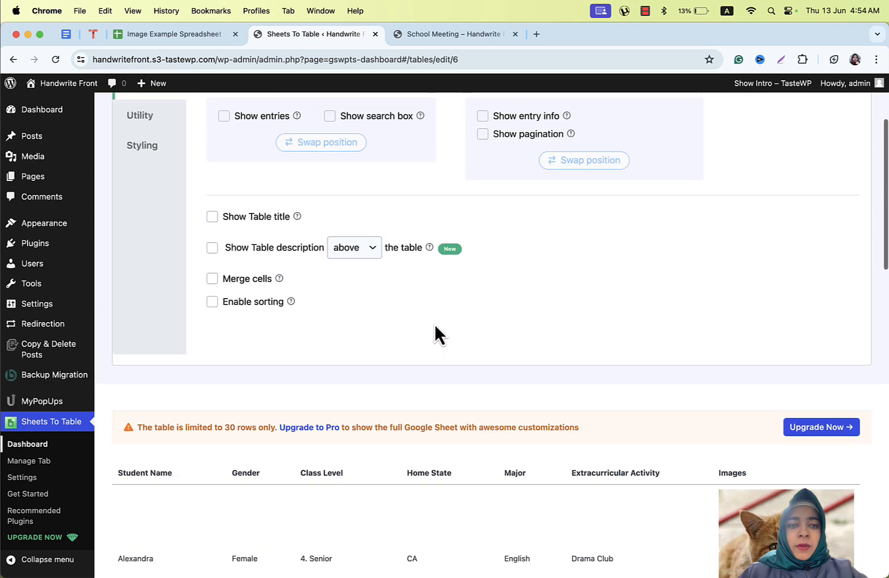
- Turn on Show Table title and Show Table description above the table in the layout settings
scroll(435, 324, "up", 1)
scroll(294, 385, "down", 3)
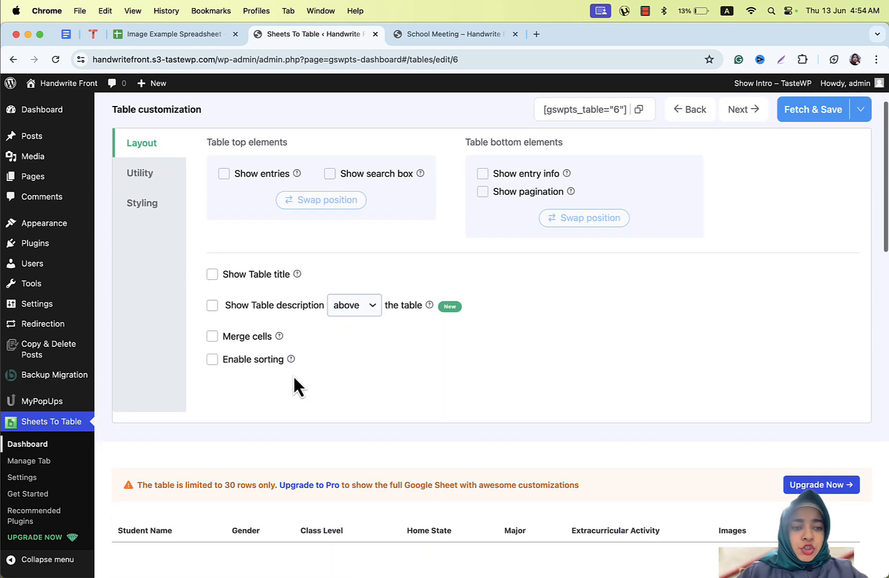
left_click(213, 274)
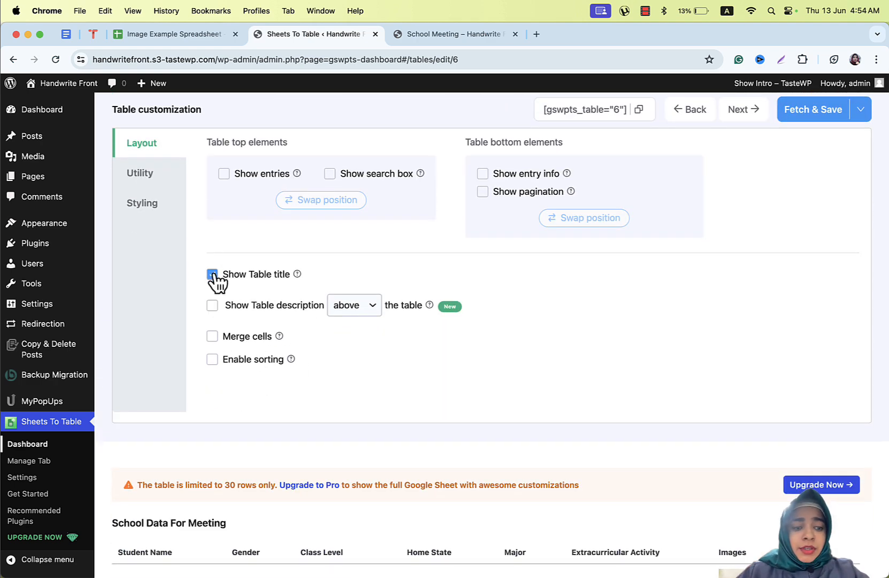
scroll(214, 423, "down", 2)
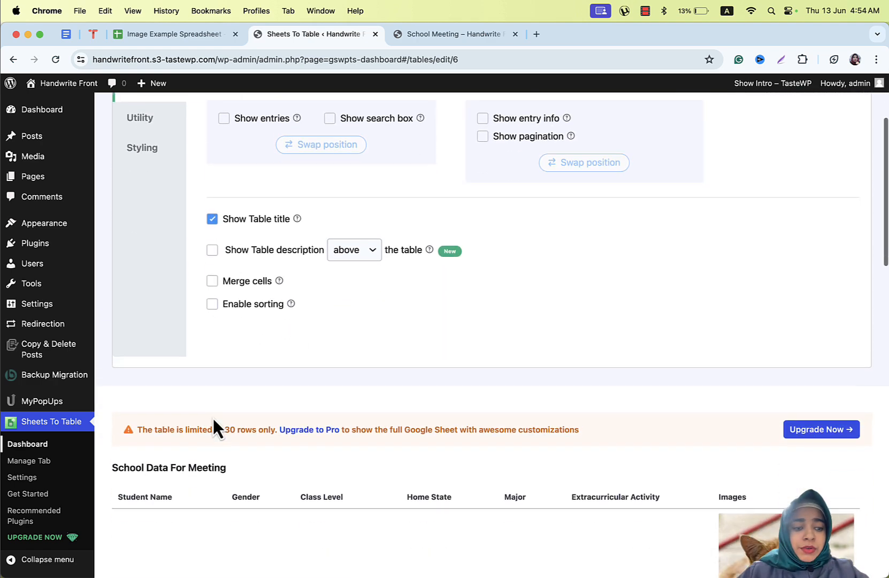
left_click(212, 250)
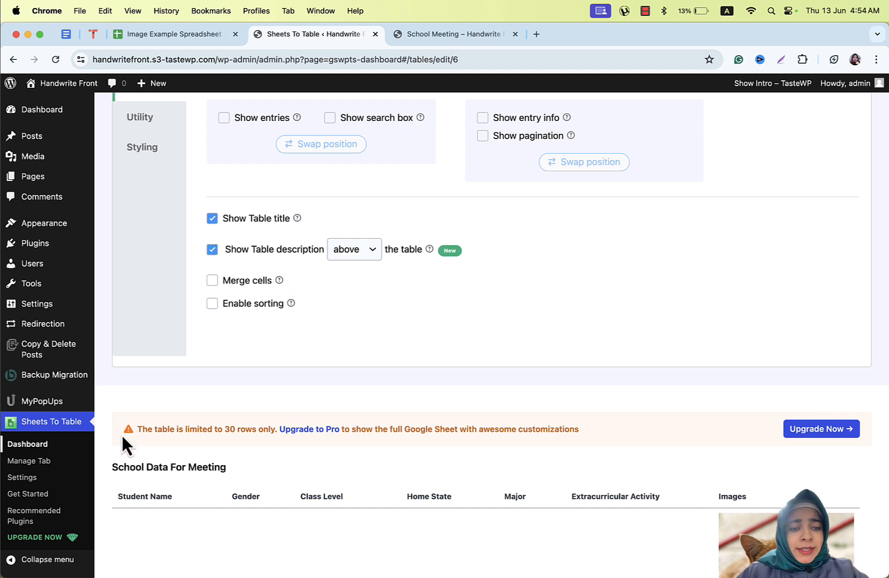
- Fetch and save the table with its layout settings and check the title and description in the reloaded preview
scroll(417, 282, "up", 3)
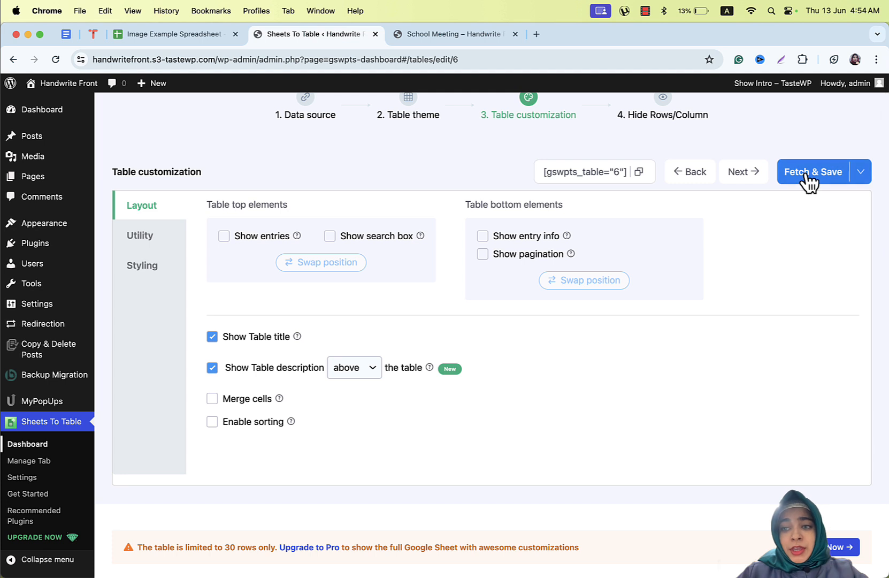
left_click(809, 183)
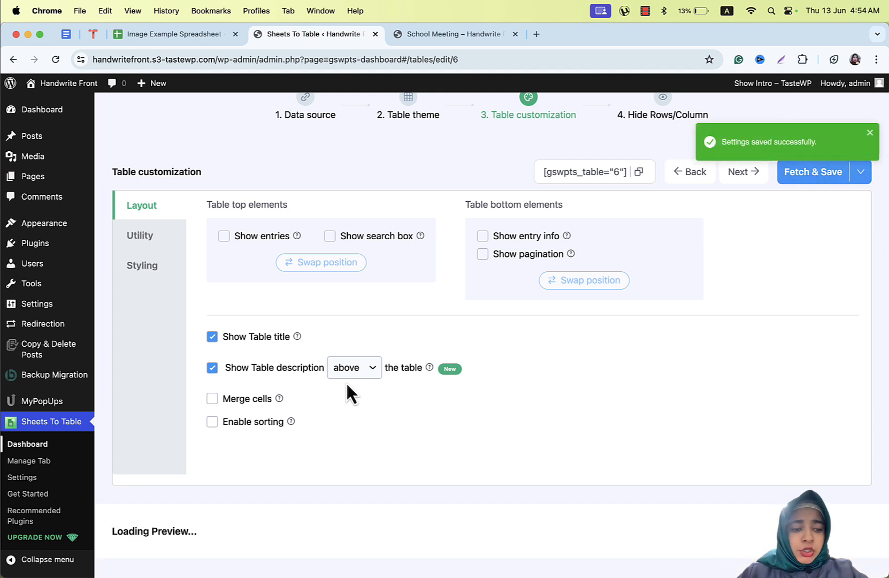
scroll(349, 393, "down", 1)
scroll(346, 381, "down", 5)
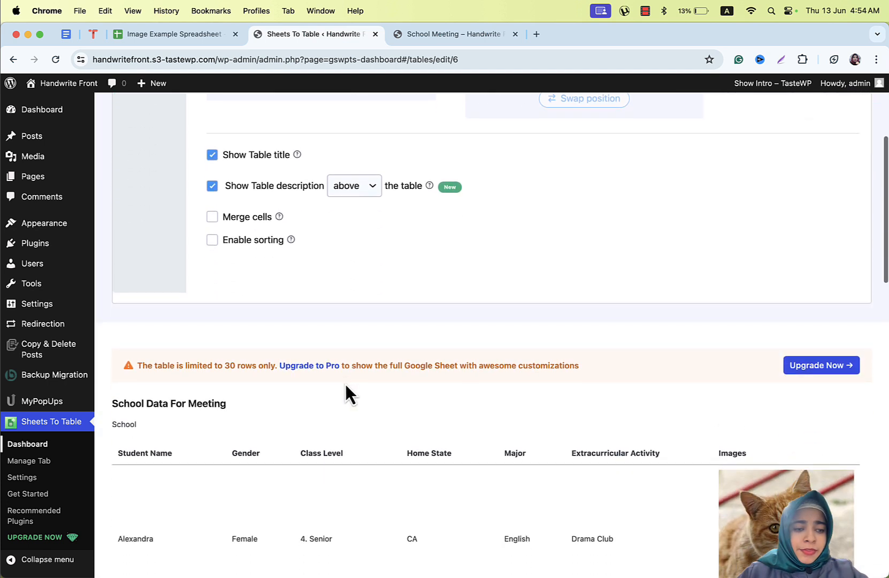
scroll(359, 305, "up", 4)
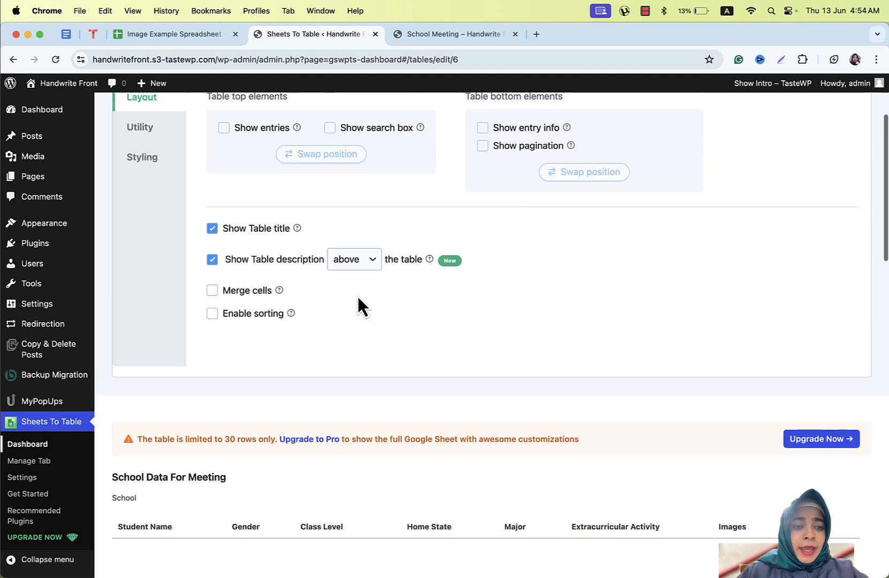
scroll(357, 294, "up", 1)
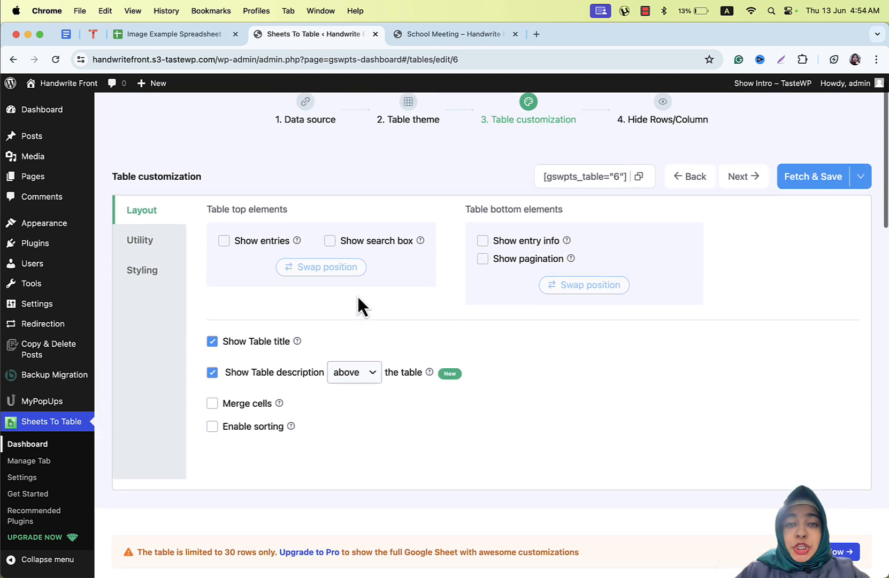
- Turn on Enable sorting in the table's layout settings and fetch and save the table
left_click(212, 426)
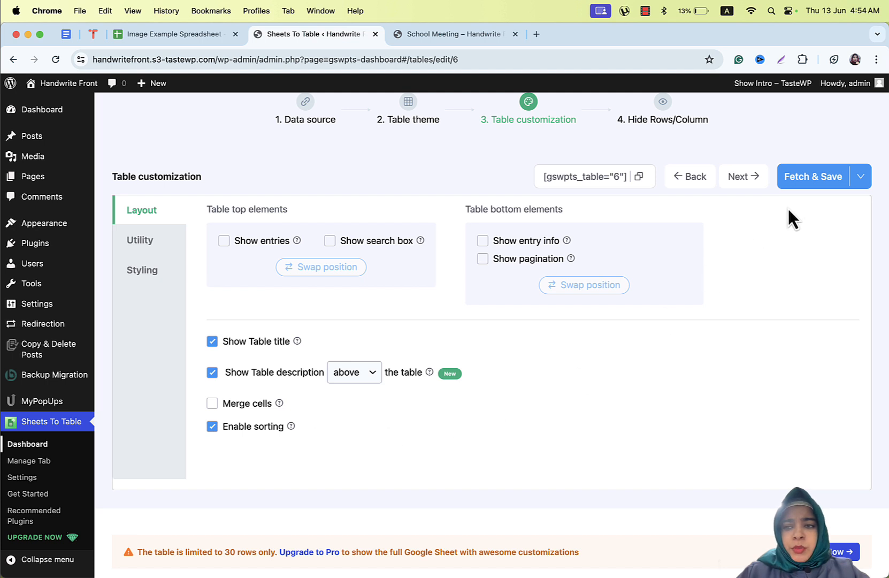
left_click(801, 186)
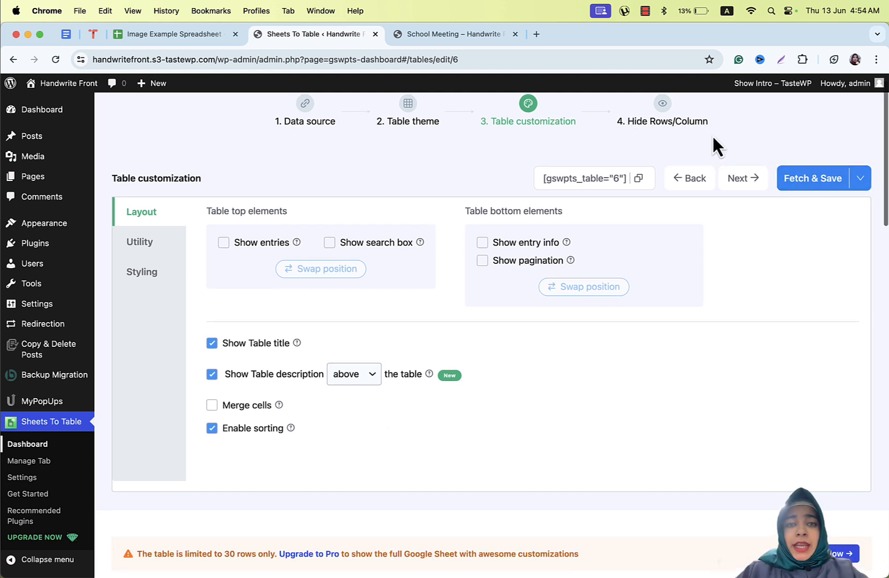
- Reload the published School Meeting post and sort its table by Gender to check the row order
left_click(464, 36)
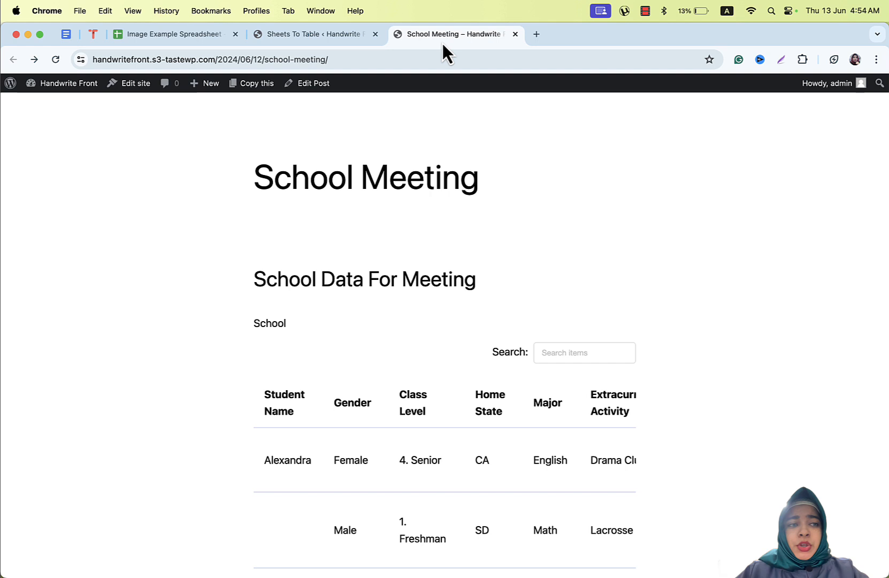
left_click(55, 60)
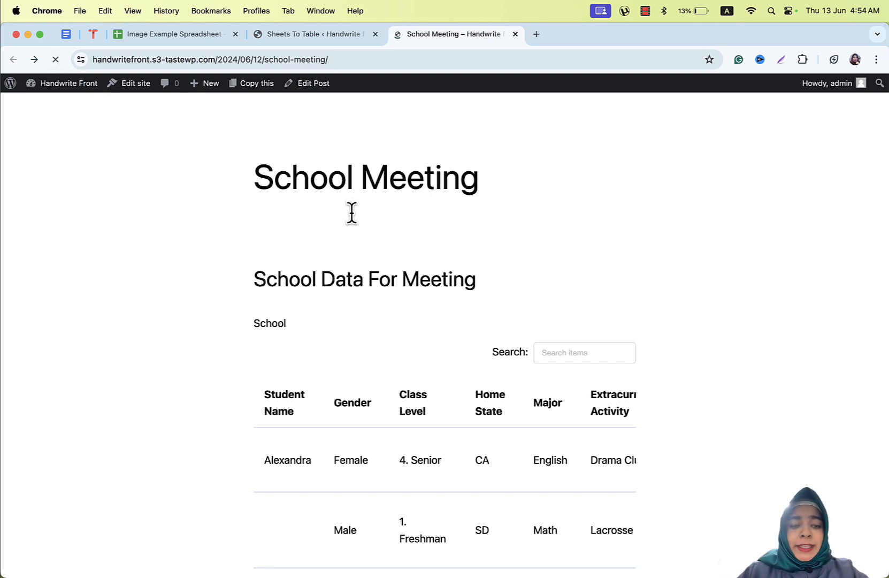
scroll(351, 215, "down", 1)
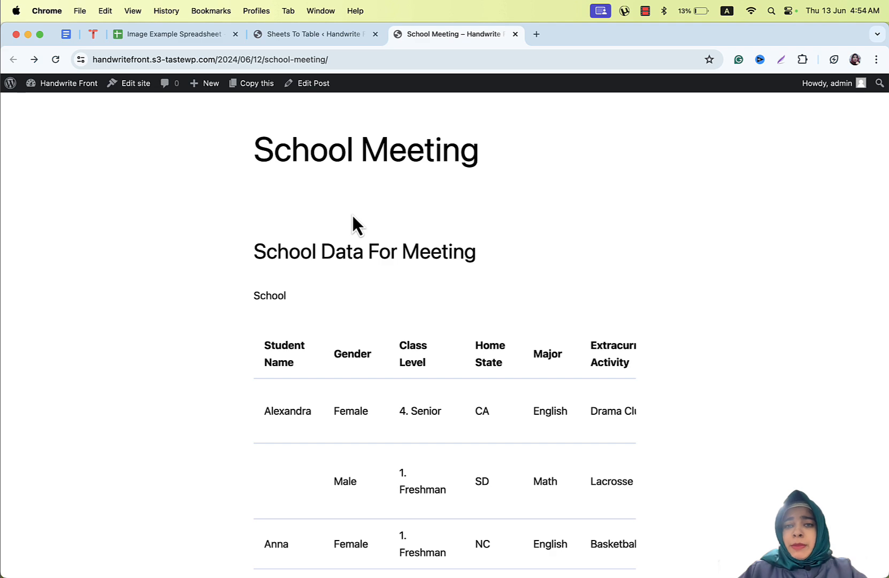
scroll(376, 283, "down", 4)
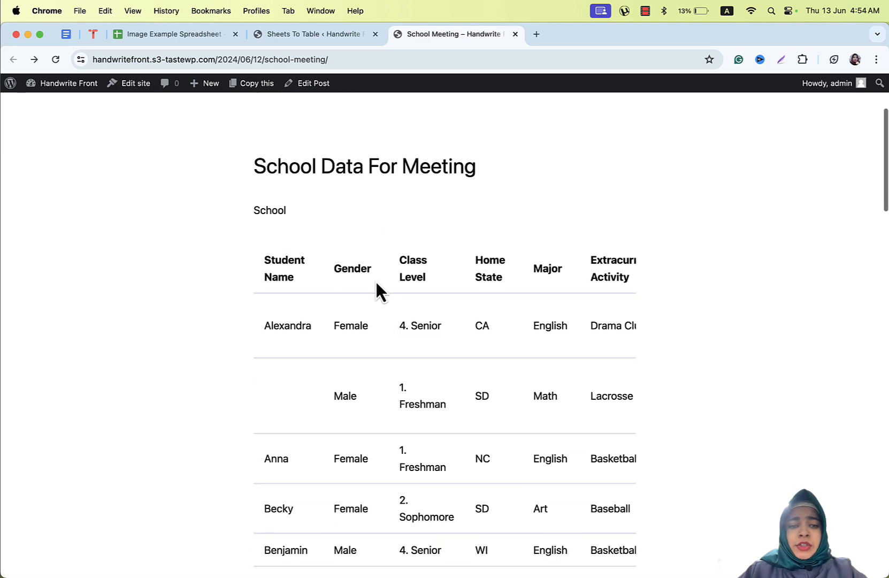
left_click(350, 268)
scroll(350, 268, "down", 3)
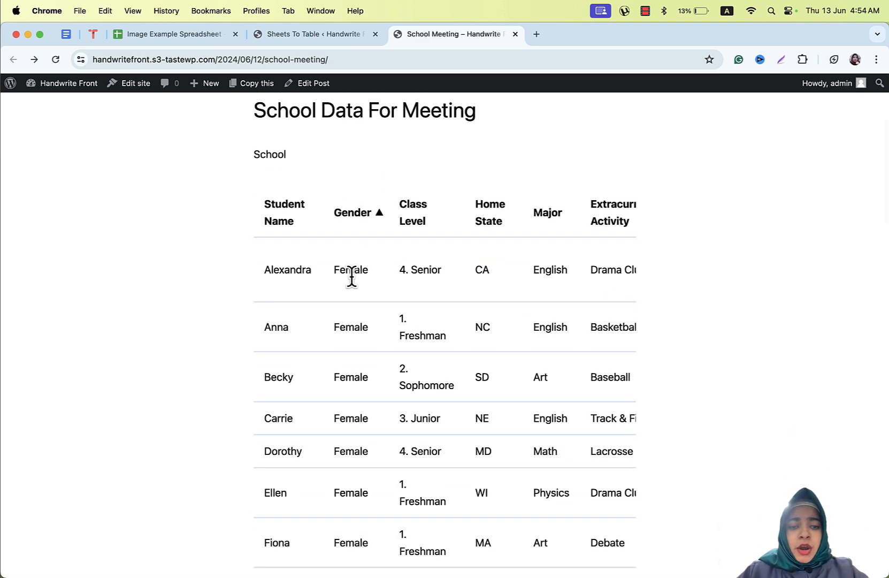
scroll(350, 371, "down", 6)
scroll(348, 369, "down", 20)
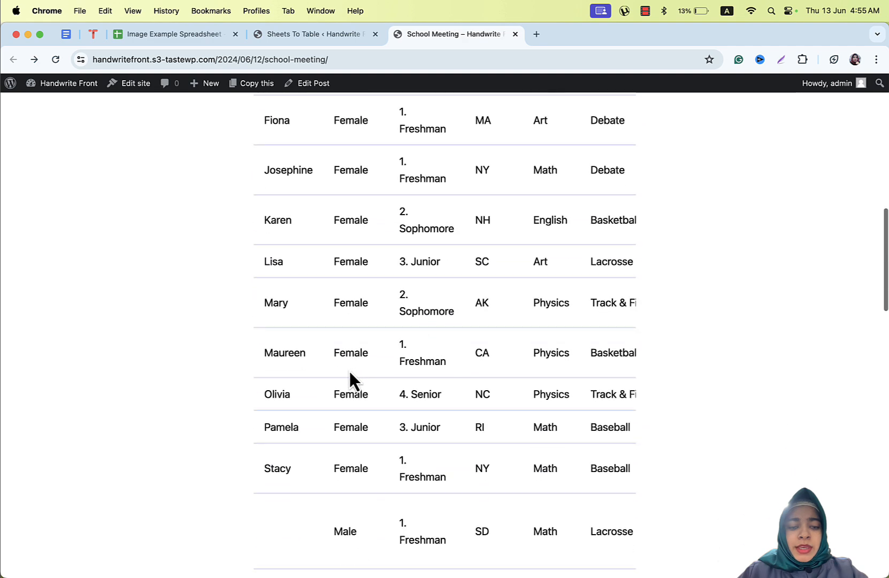
scroll(348, 369, "up", 20)
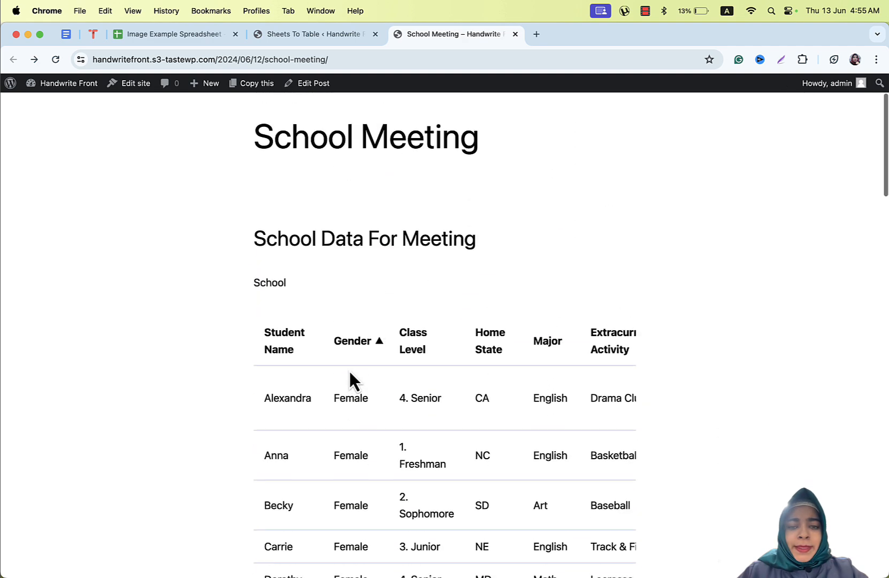
scroll(349, 369, "down", 5)
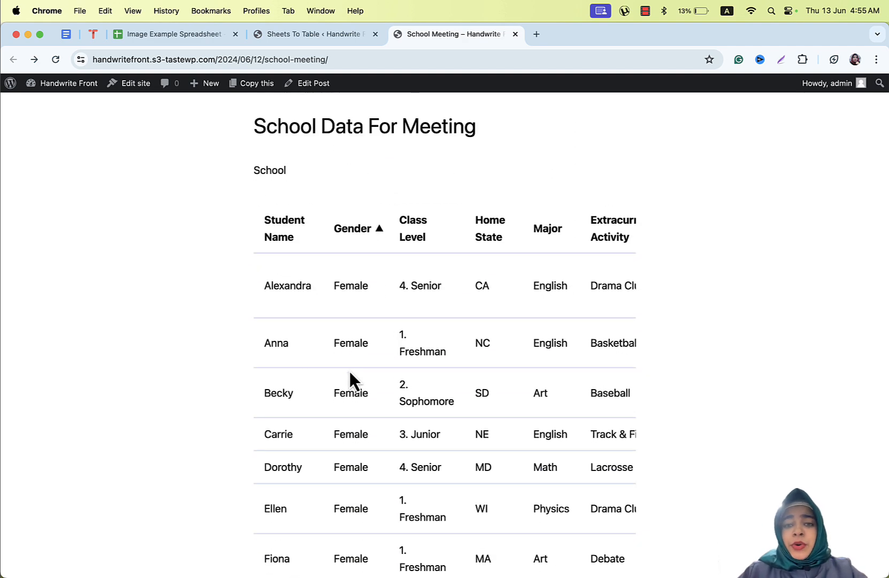
- Sort the published table by Major, look through the sorted rows, and return to the Sheets To Table settings
left_click(548, 229)
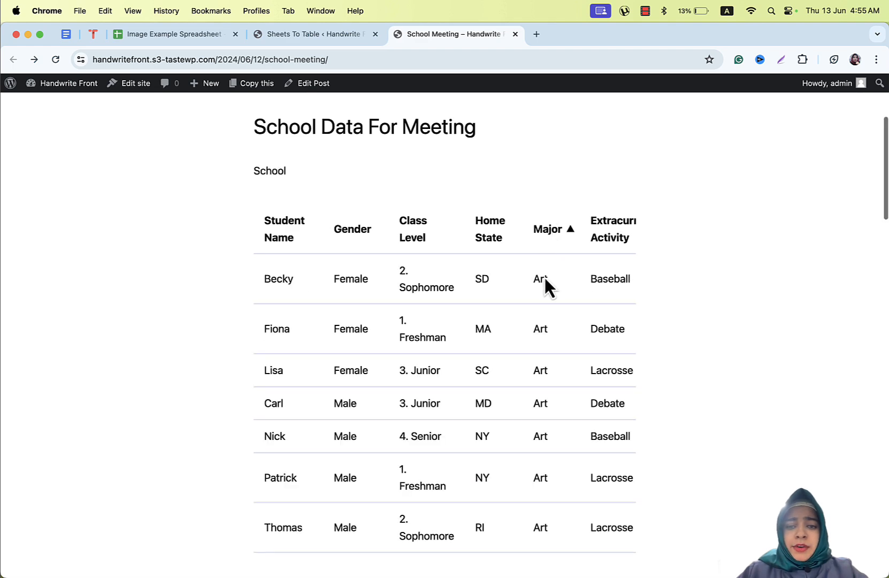
scroll(544, 281, "down", 4)
scroll(544, 284, "down", 12)
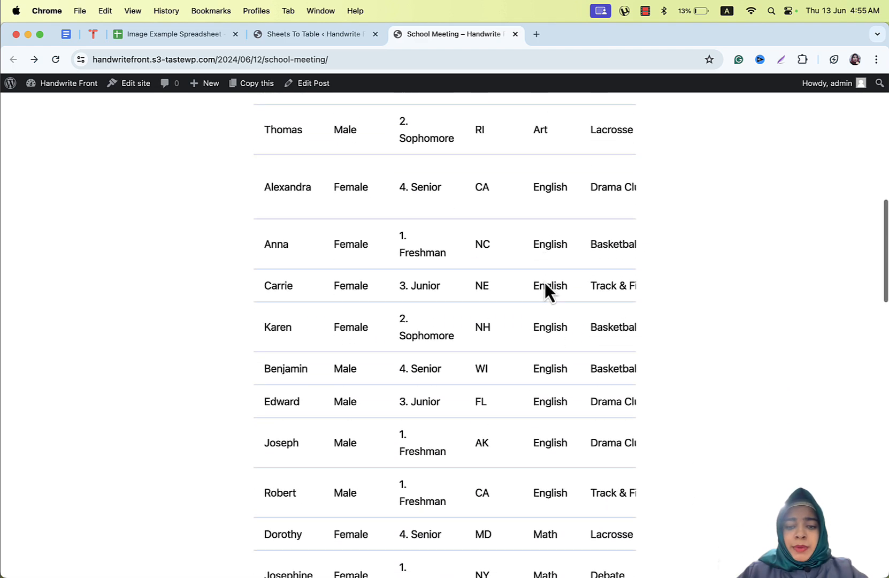
scroll(545, 294, "down", 1)
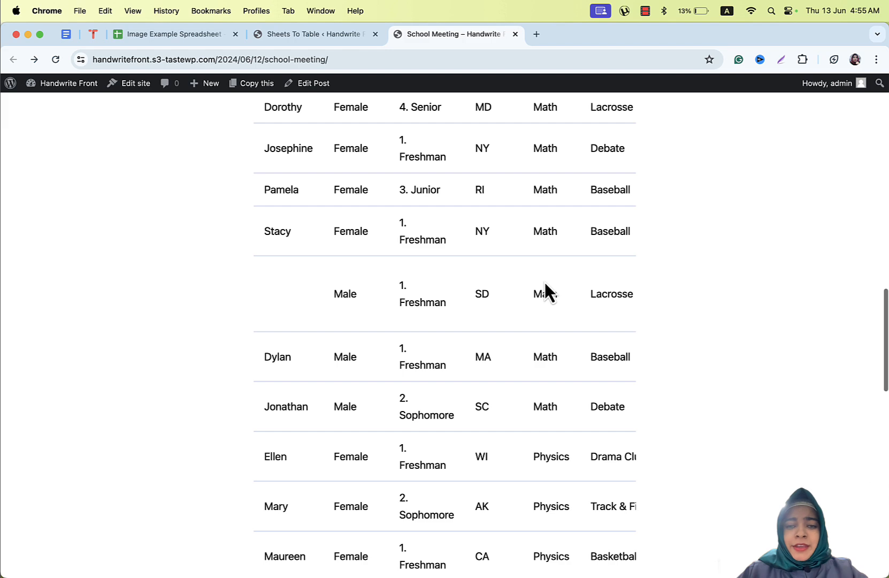
scroll(546, 284, "up", 15)
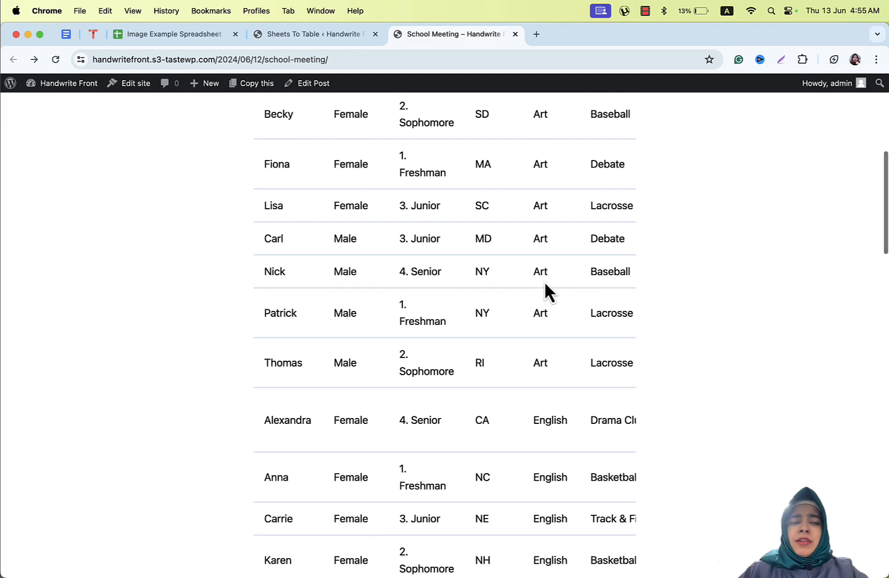
scroll(544, 281, "up", 4)
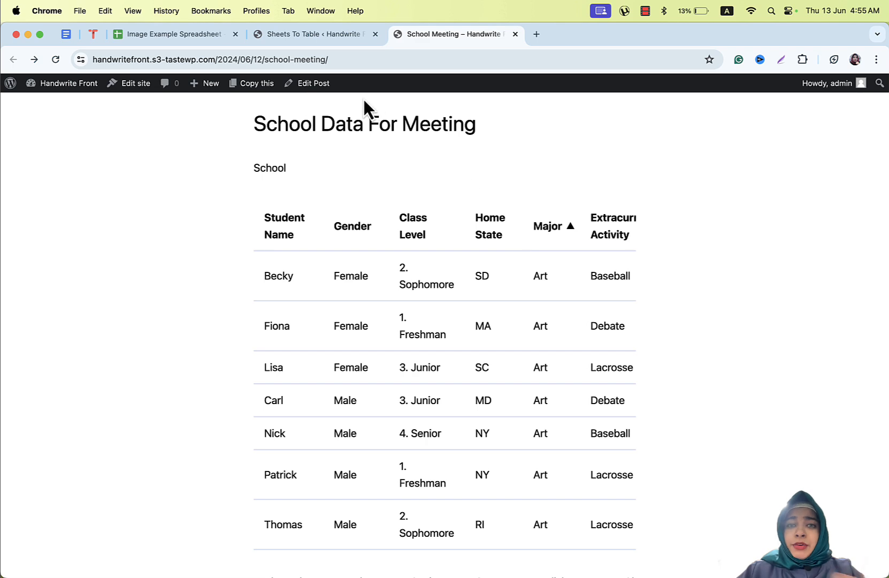
left_click(331, 35)
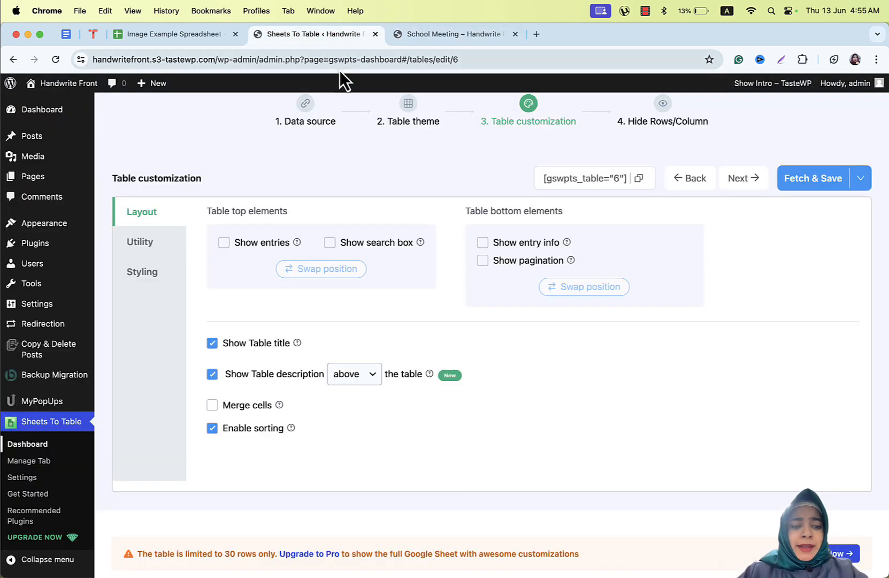
- Try Merge cells with Enable sorting turned off in the layout settings, and revert both options
scroll(407, 361, "down", 2)
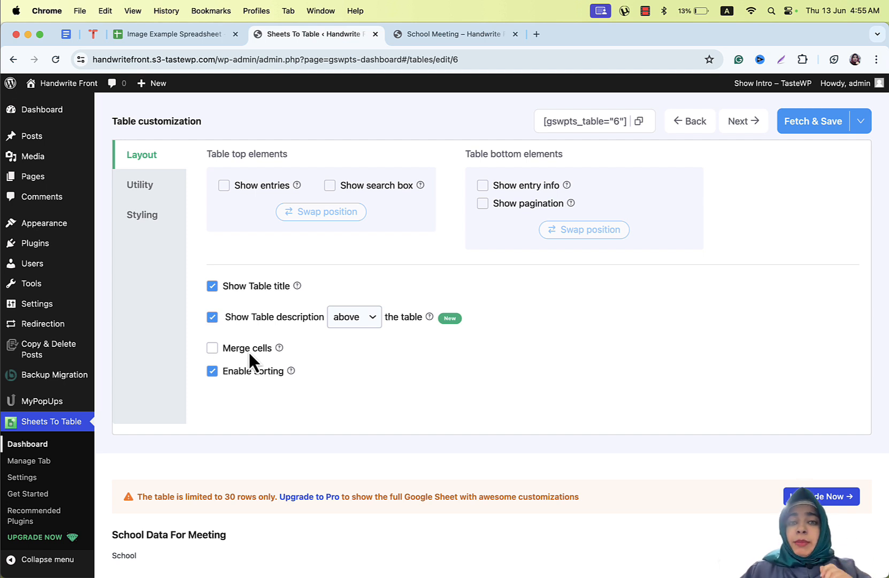
left_click(212, 373)
left_click(212, 349)
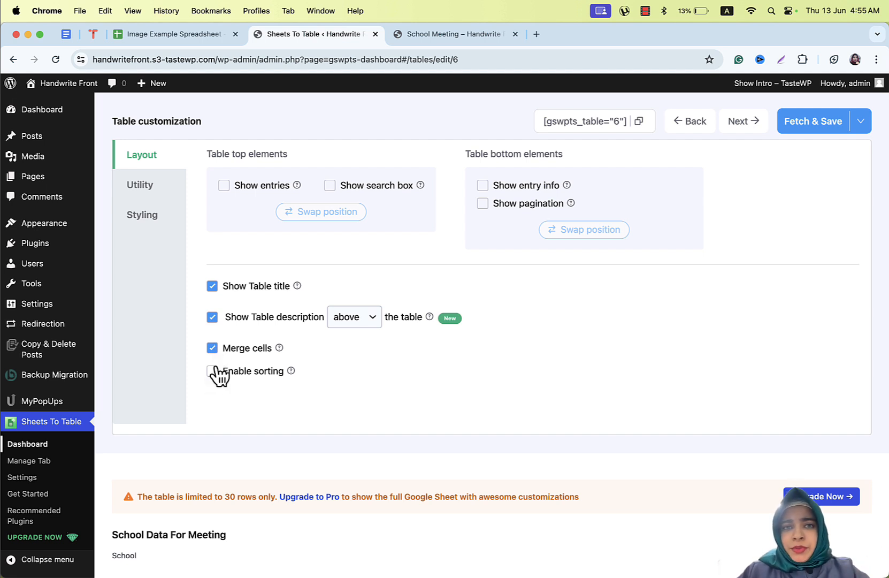
left_click(214, 370)
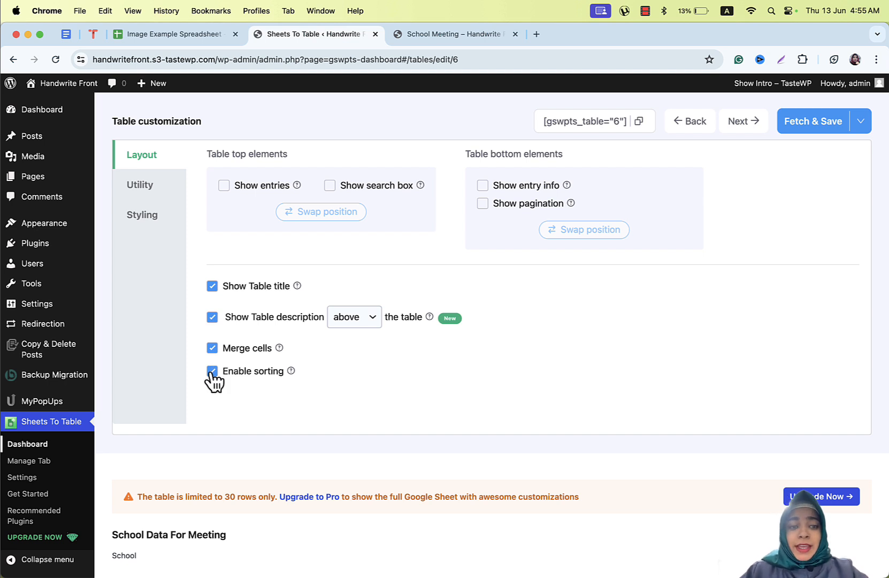
left_click(214, 349)
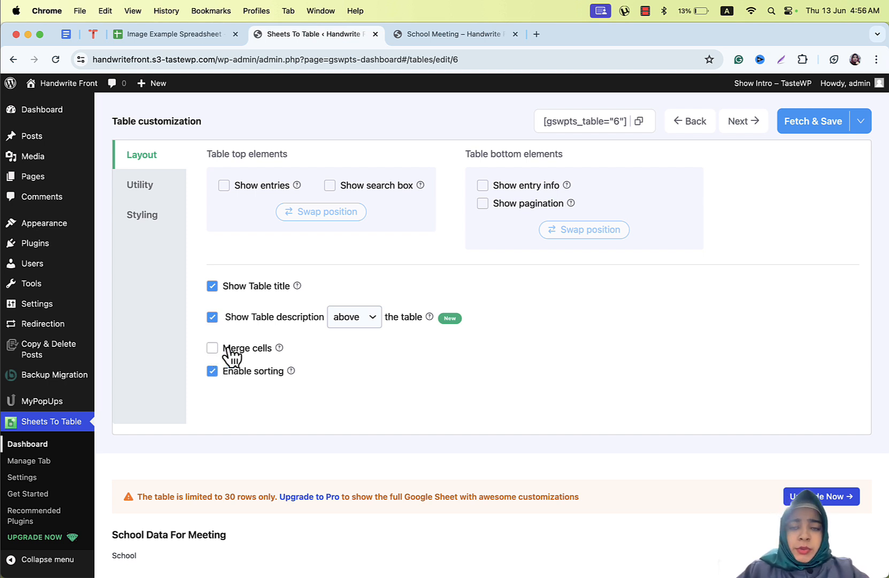
- Fetch and save the table's layout settings and open its Utility settings
left_click(825, 124)
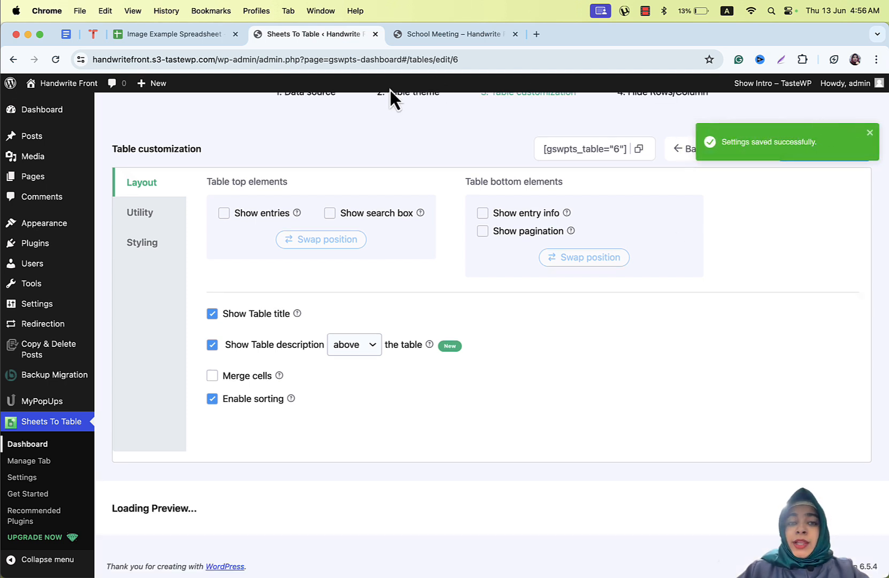
left_click(150, 189)
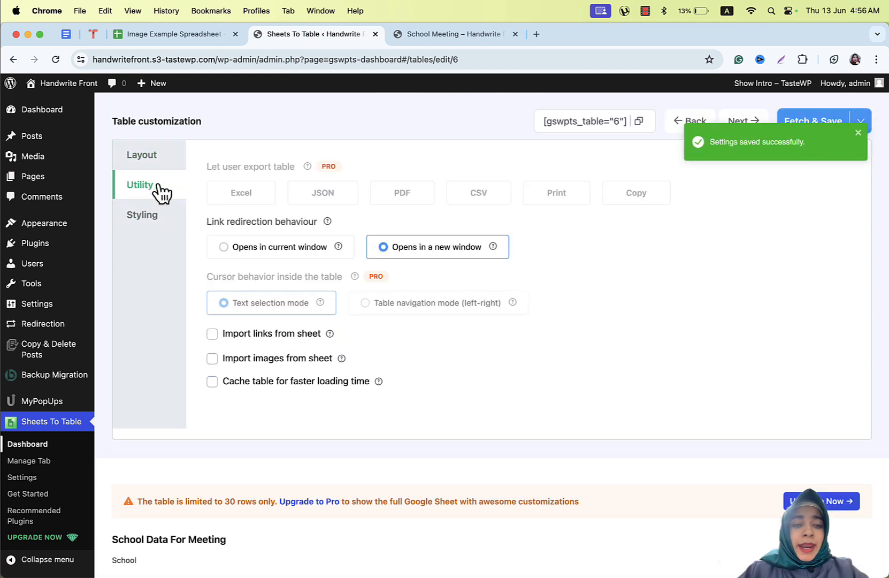
scroll(451, 237, "up", 3)
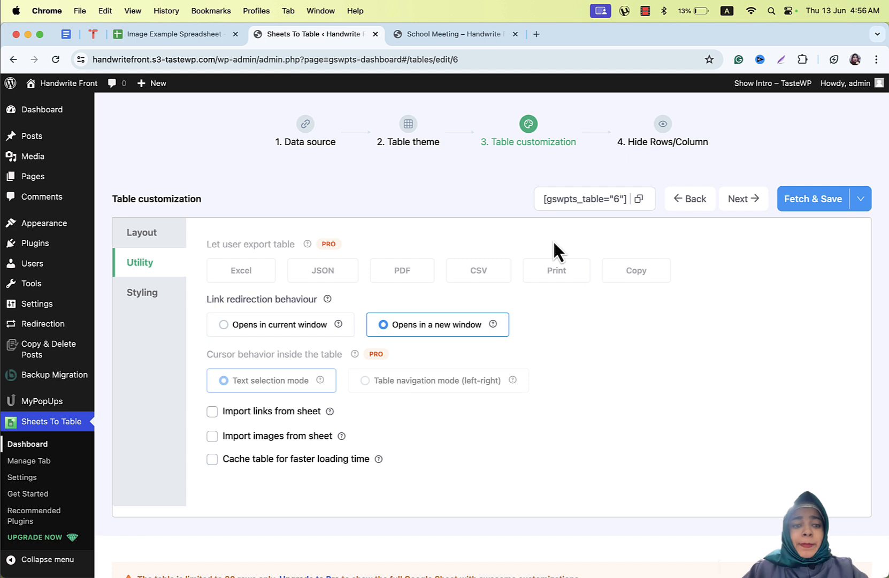
scroll(543, 239, "down", 2)
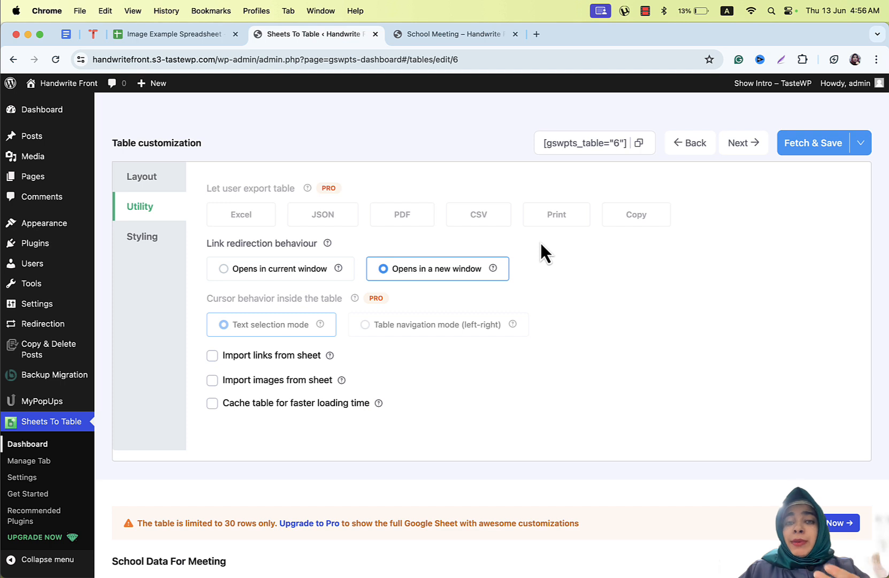
- Turn on Import links from sheet, fetch and save the table, and check the Images column in the preview
left_click(214, 358)
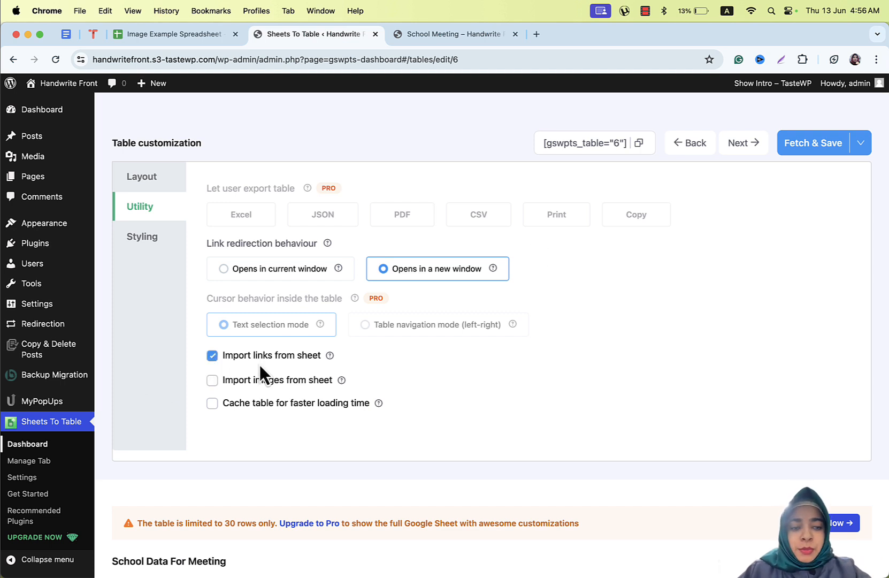
scroll(453, 380, "down", 4)
scroll(454, 380, "up", 6)
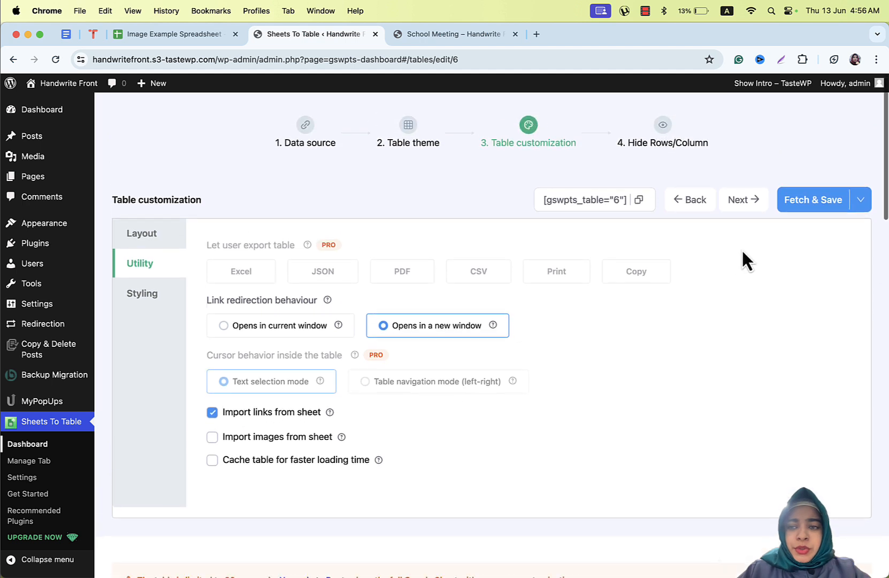
left_click(815, 201)
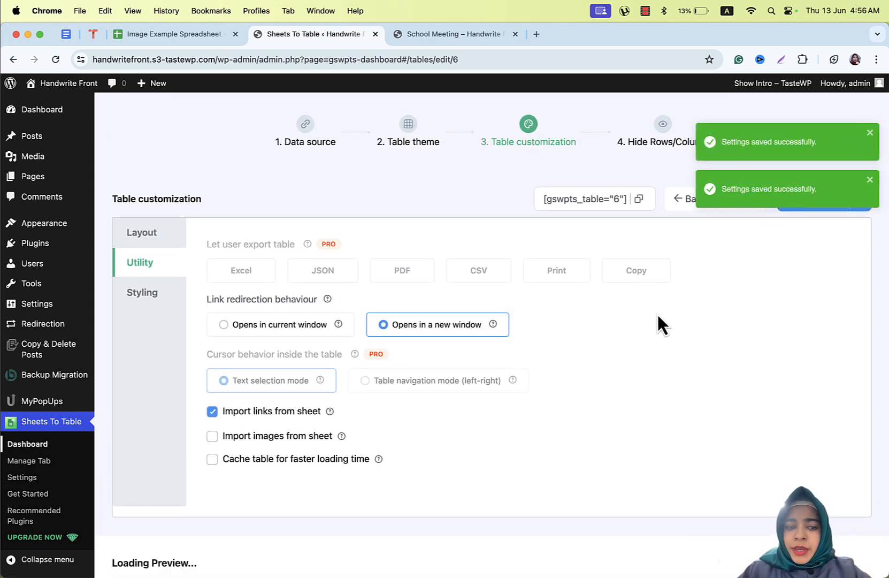
scroll(658, 317, "down", 5)
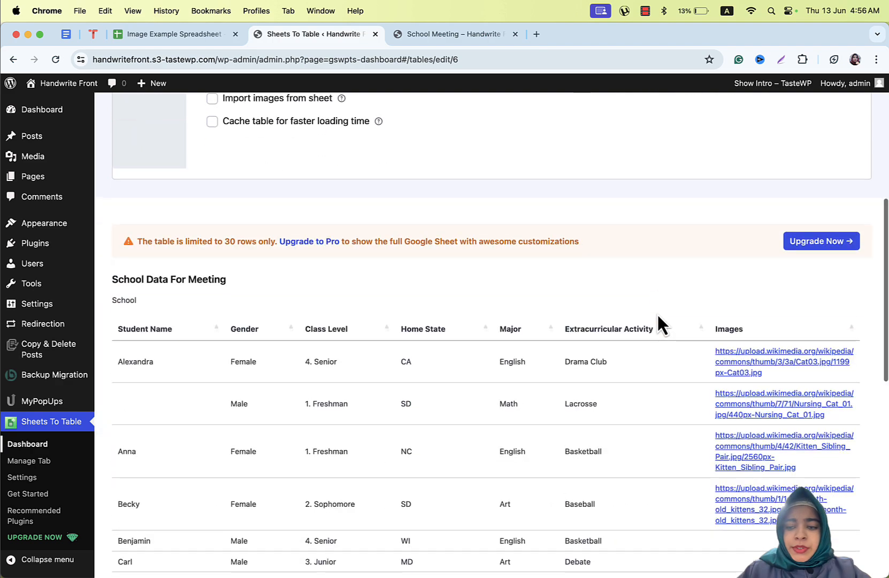
scroll(658, 321, "down", 2)
left_click(546, 156)
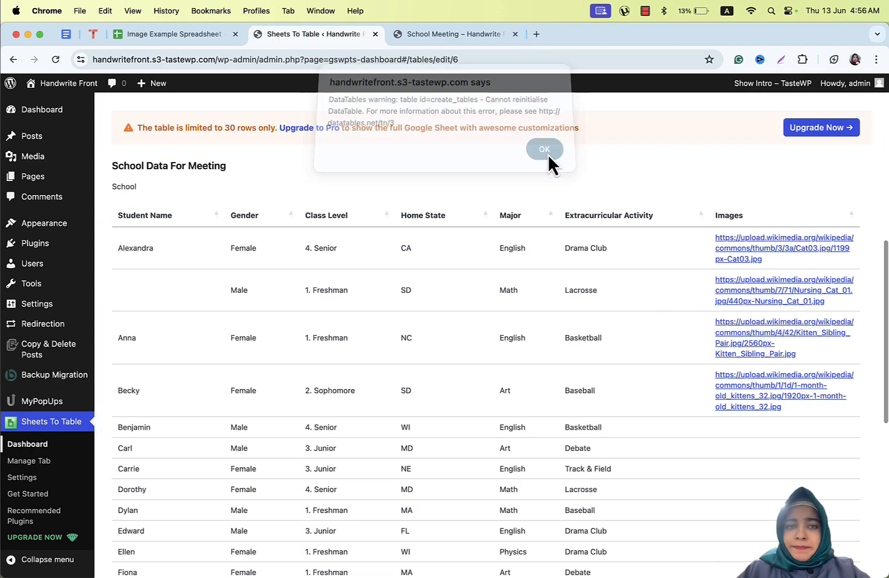
- Turn off Import links from sheet in the Utility settings and look over the table preview
scroll(621, 342, "up", 8)
scroll(428, 370, "down", 1)
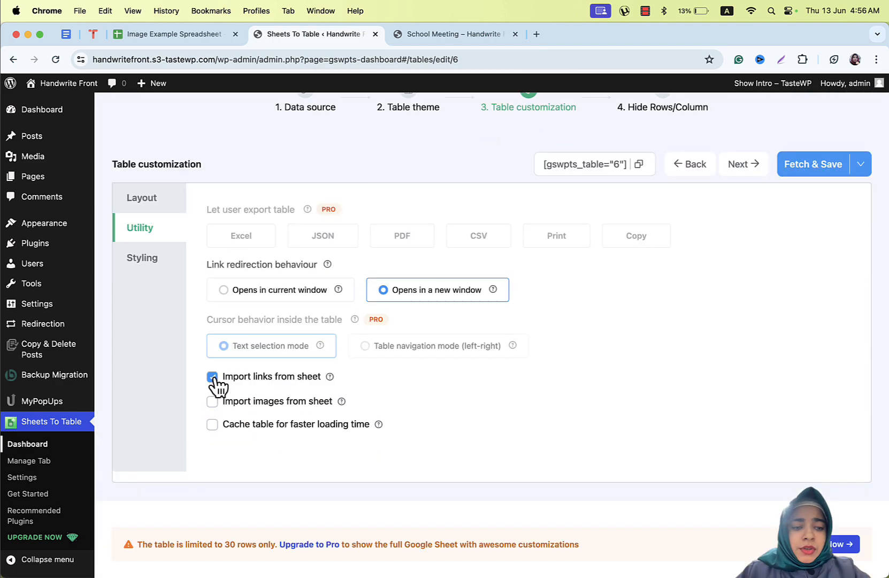
left_click(212, 376)
scroll(593, 407, "down", 5)
scroll(592, 410, "up", 2)
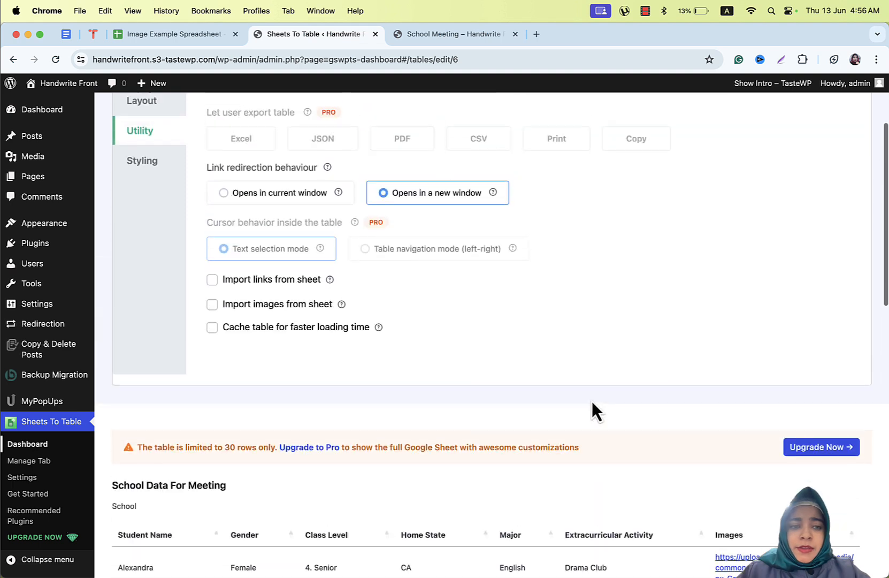
scroll(592, 409, "down", 3)
scroll(592, 409, "up", 6)
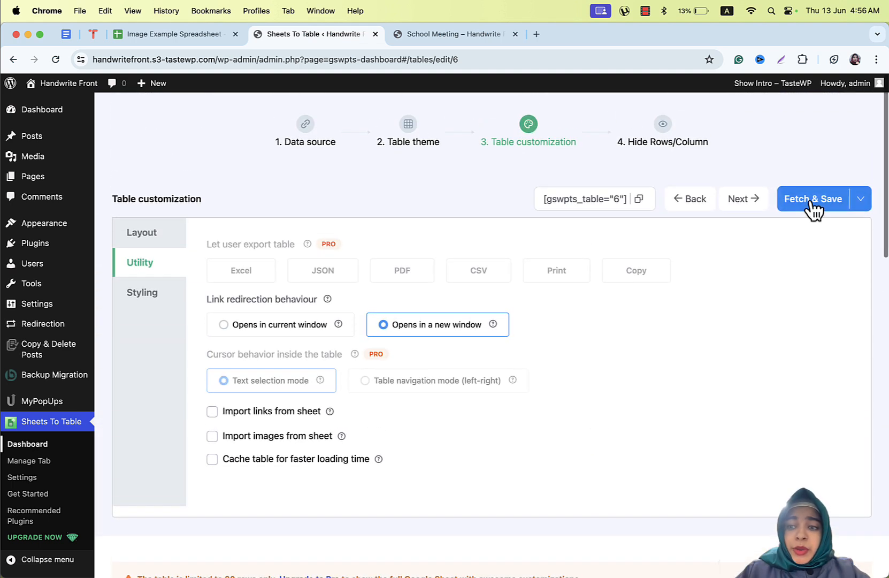
- Try Opens in current window for link redirection, switch back to Opens in a new window, and turn on Import images from sheet
left_click(307, 330)
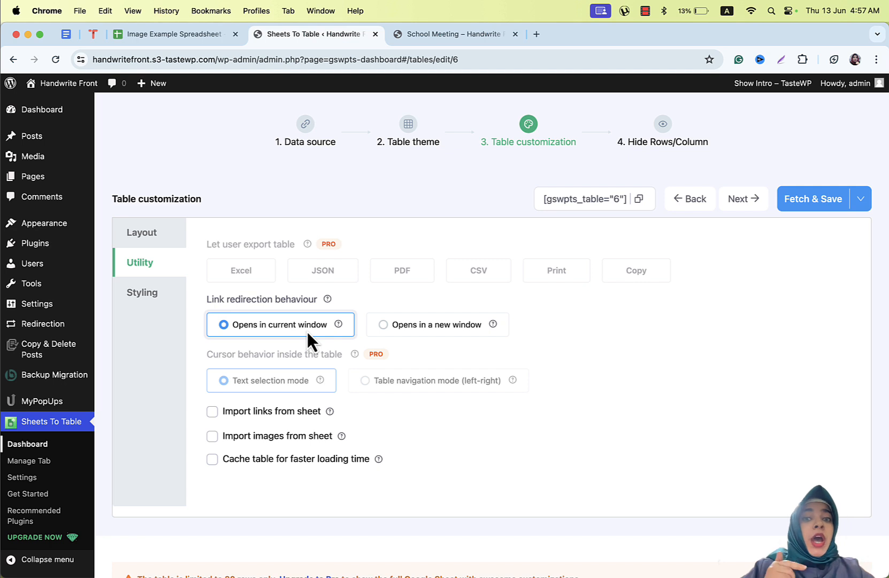
left_click(404, 325)
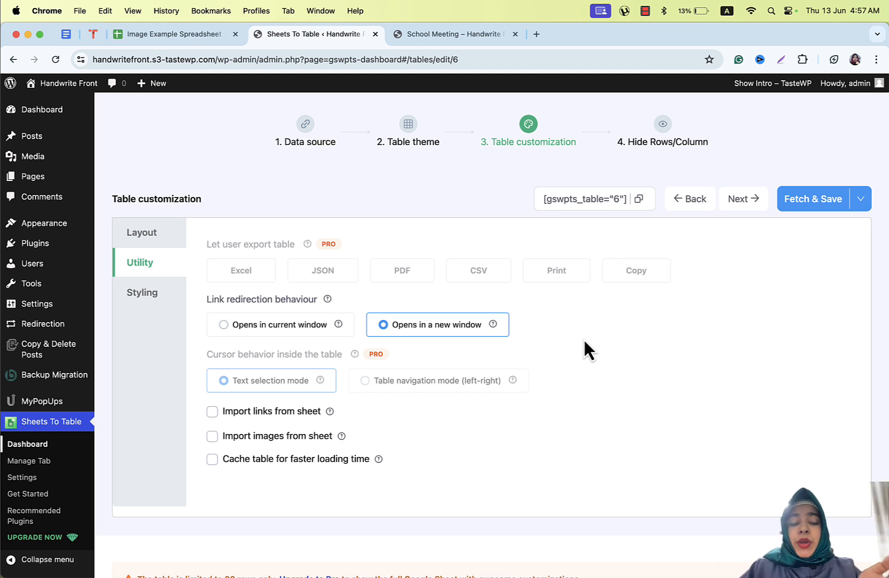
left_click(213, 436)
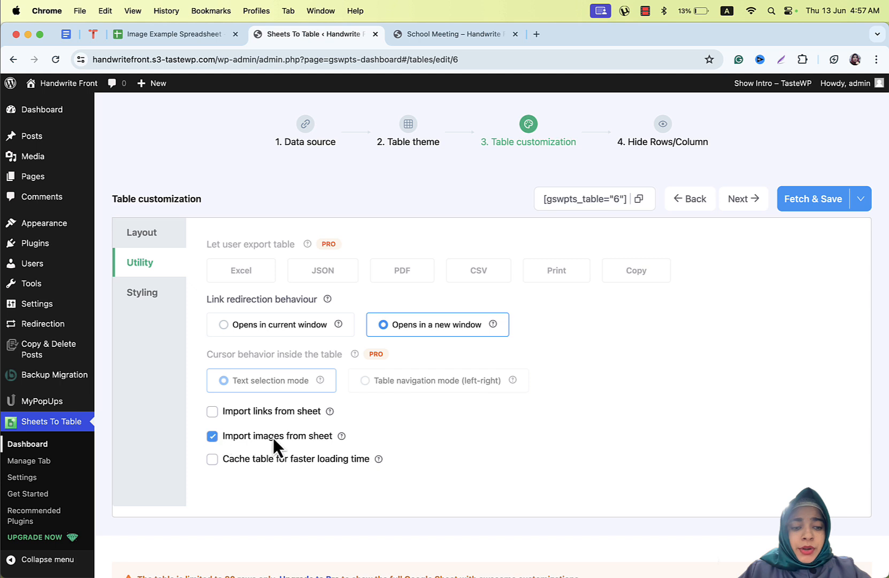
- Fetch and save the table with image import enabled and check the Images column in the preview
left_click(816, 202)
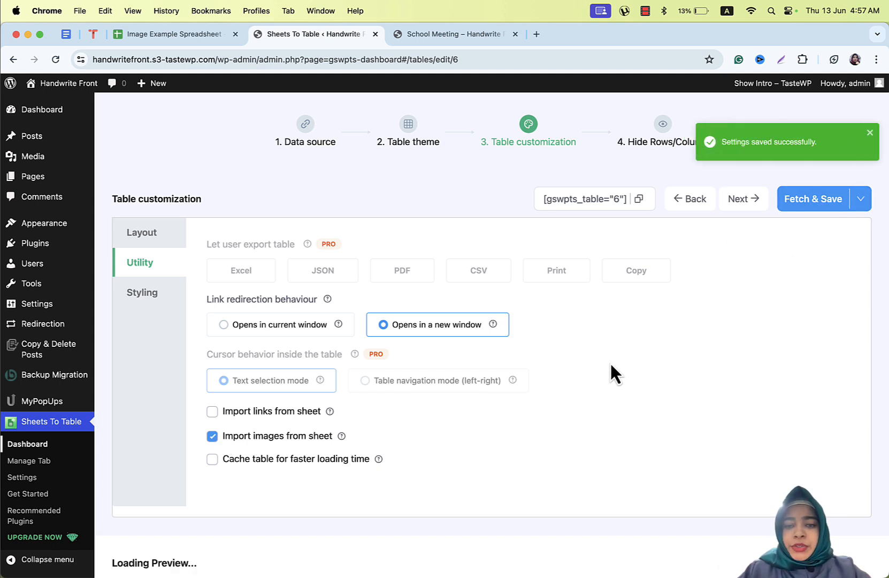
scroll(611, 365, "down", 2)
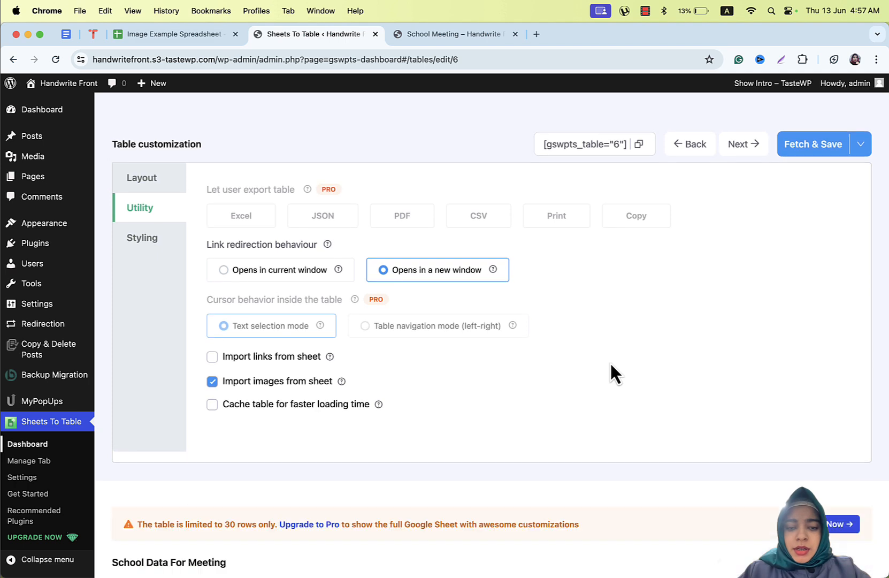
scroll(611, 365, "down", 14)
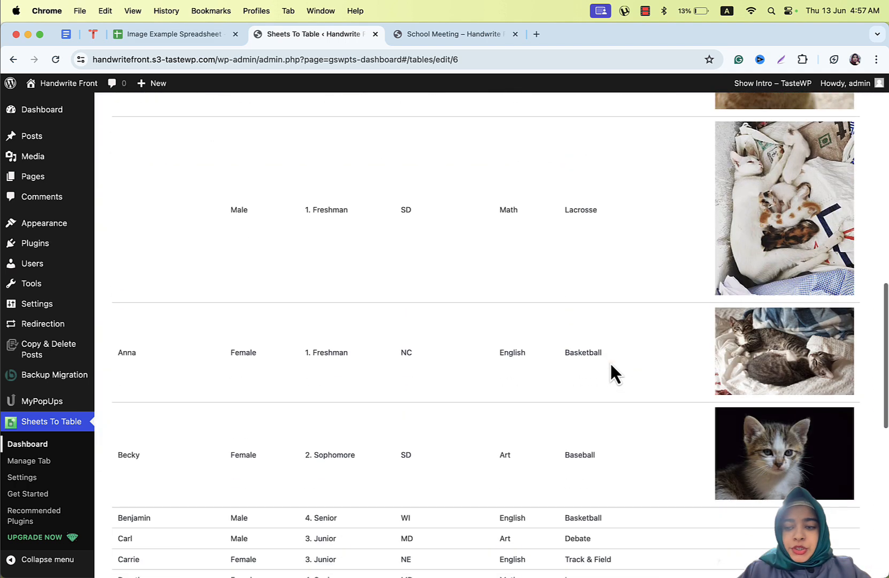
scroll(611, 365, "up", 15)
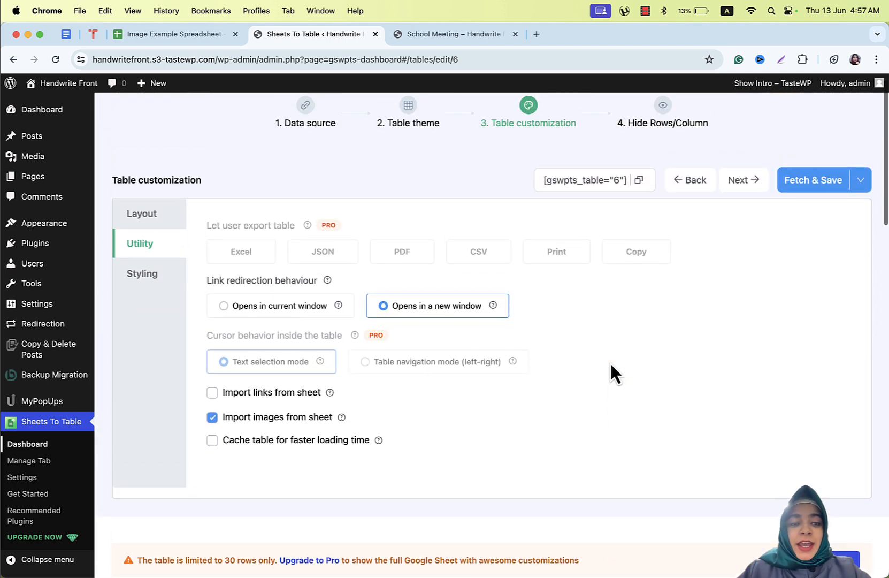
scroll(611, 365, "up", 1)
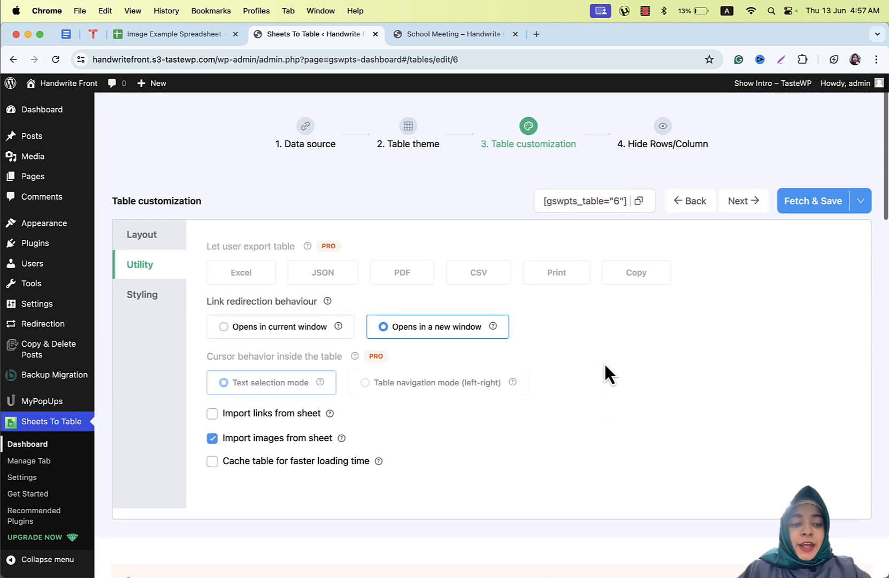
- Turn on Cache table for faster loading time, fetch and save the table, and open its Styling settings
left_click(213, 460)
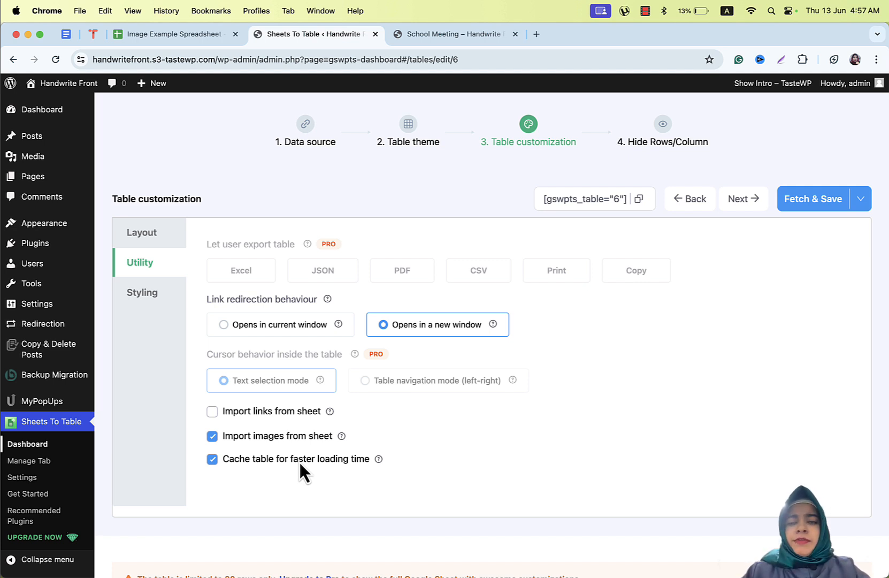
left_click(799, 206)
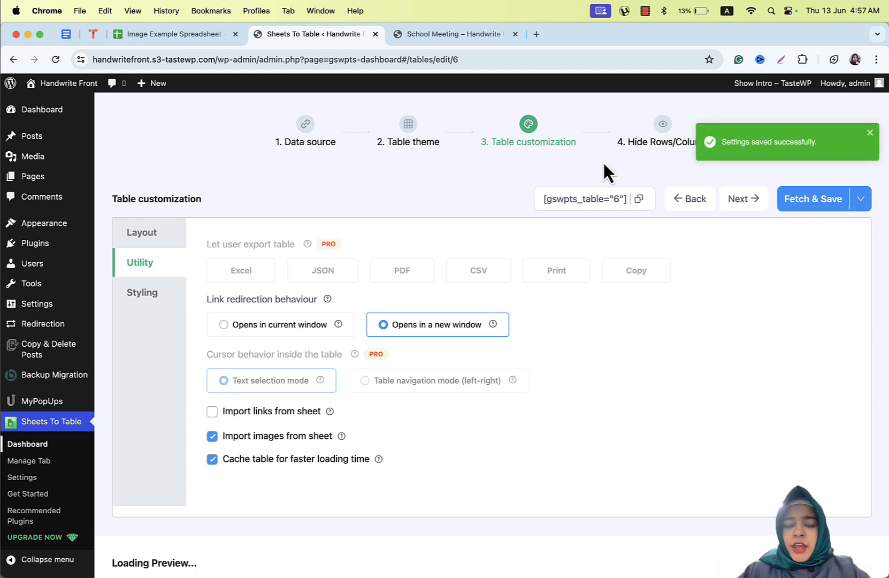
left_click(142, 298)
left_click(143, 302)
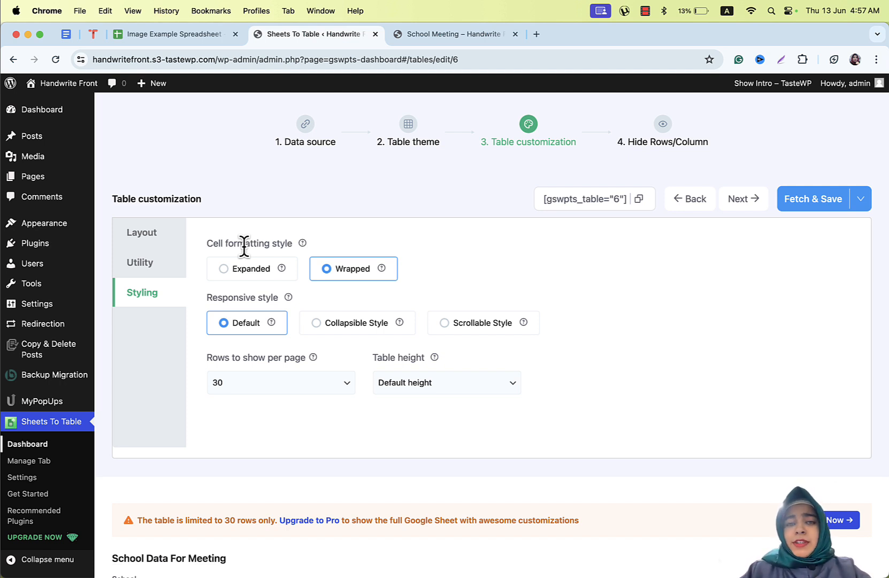
- Try the Expanded cell formatting style, switch back to Wrapped, and compare both in the table preview
left_click(253, 275)
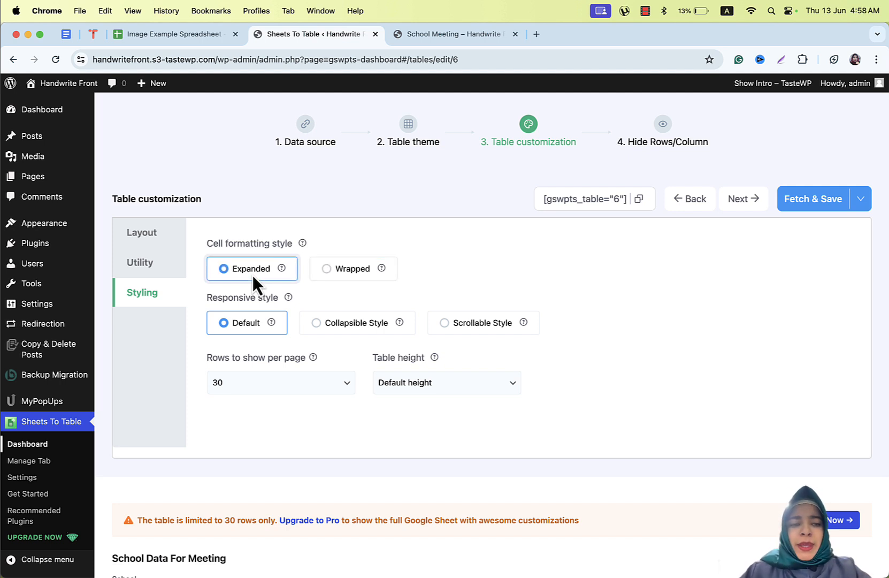
left_click(350, 277)
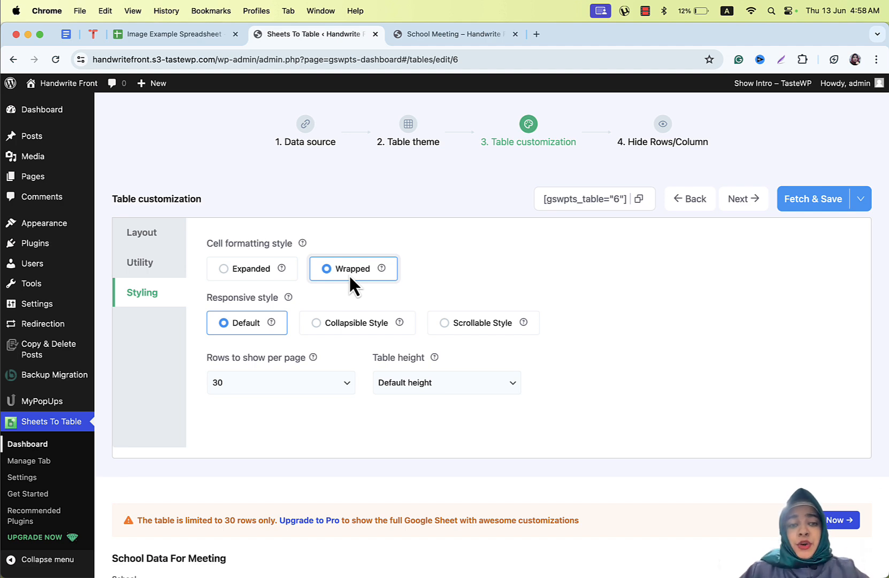
left_click(256, 272)
scroll(492, 339, "down", 3)
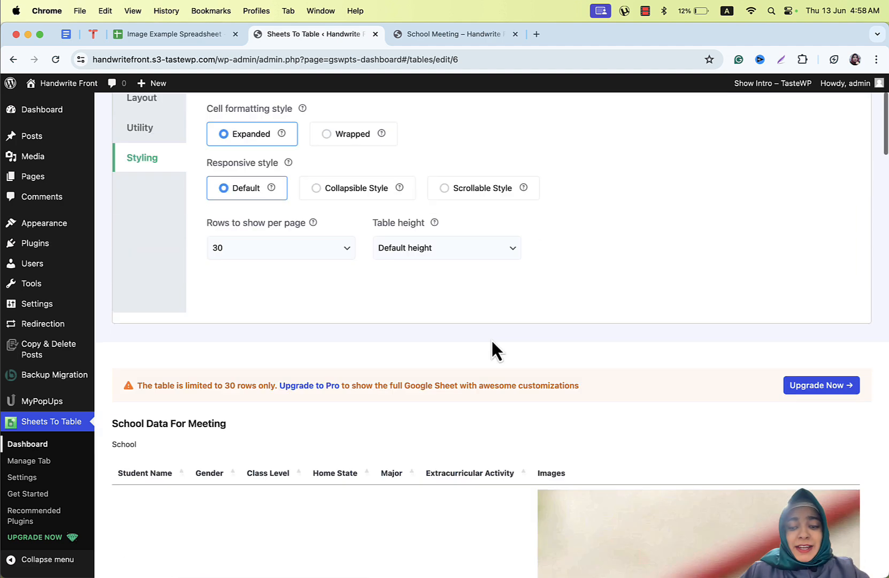
scroll(492, 342, "down", 8)
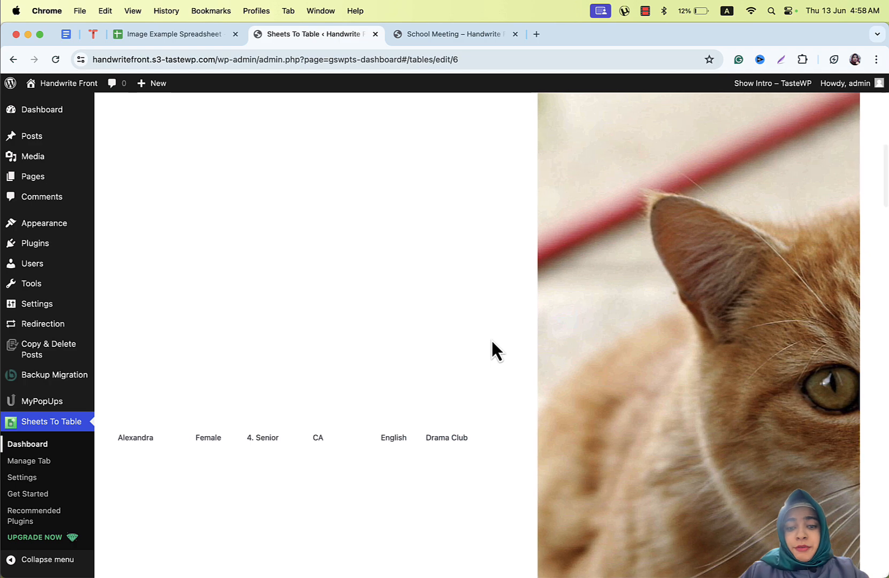
scroll(484, 337, "down", 5)
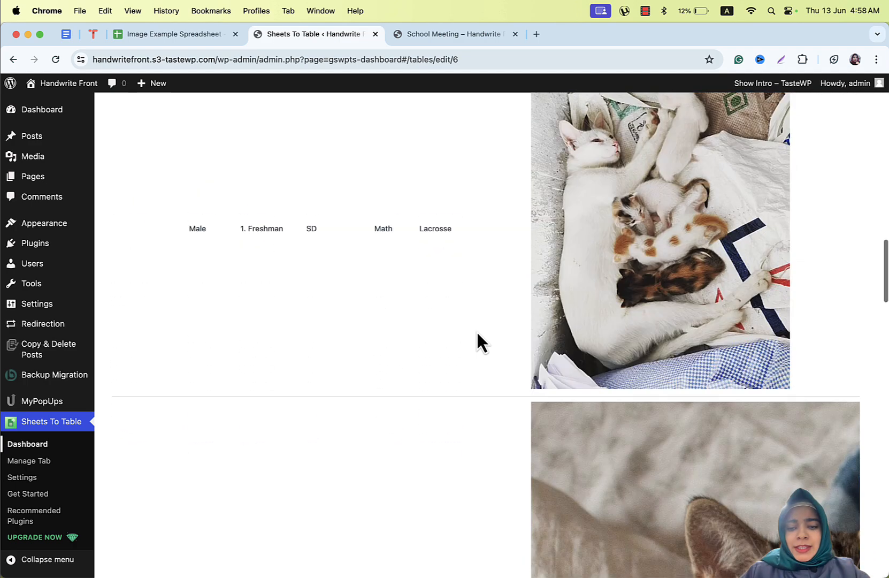
scroll(478, 333, "up", 12)
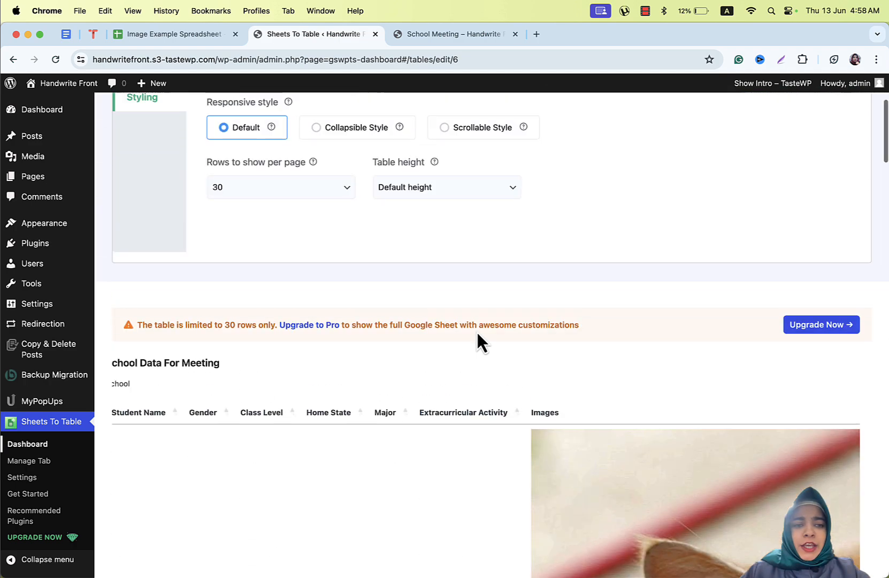
scroll(475, 330, "up", 4)
left_click(346, 270)
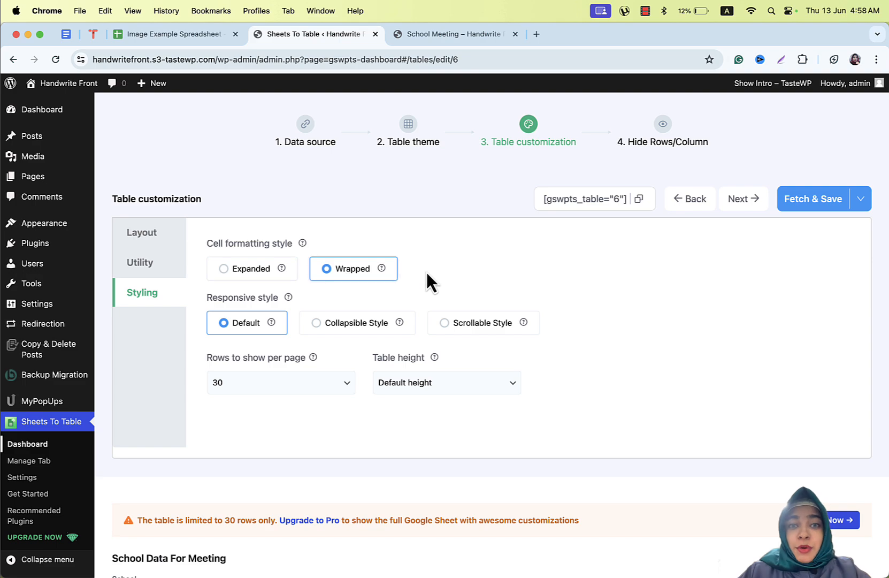
scroll(510, 348, "down", 10)
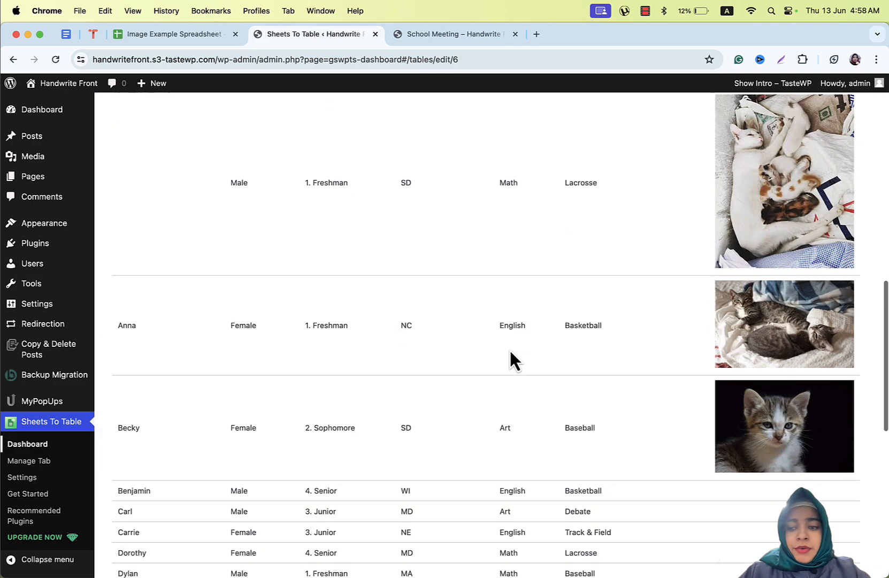
scroll(509, 348, "up", 15)
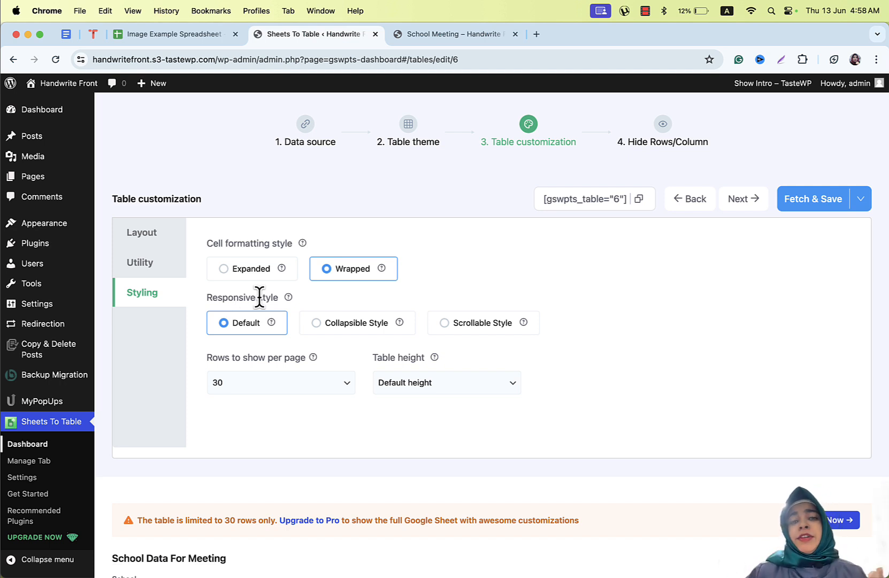
- Try the Collapsible Style and Scrollable Style responsive options and return to Default
left_click(355, 326)
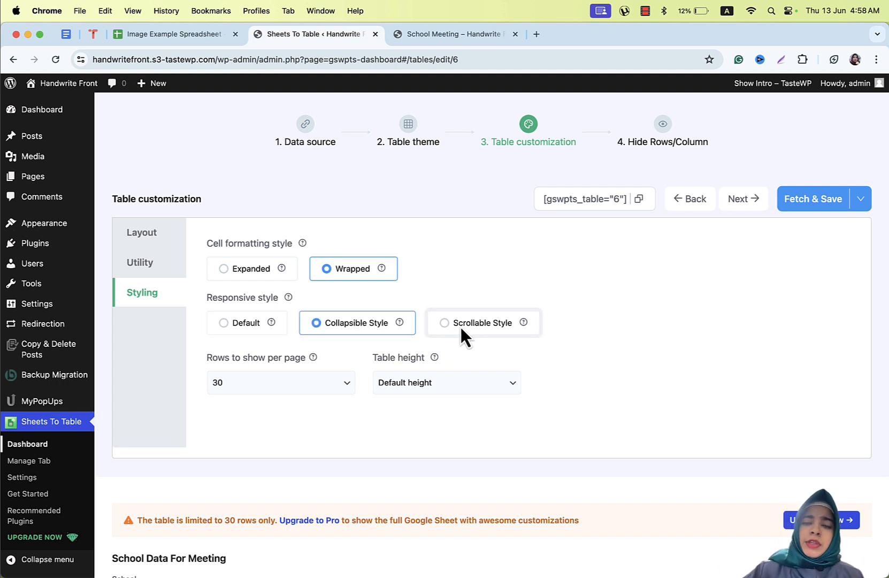
left_click(460, 326)
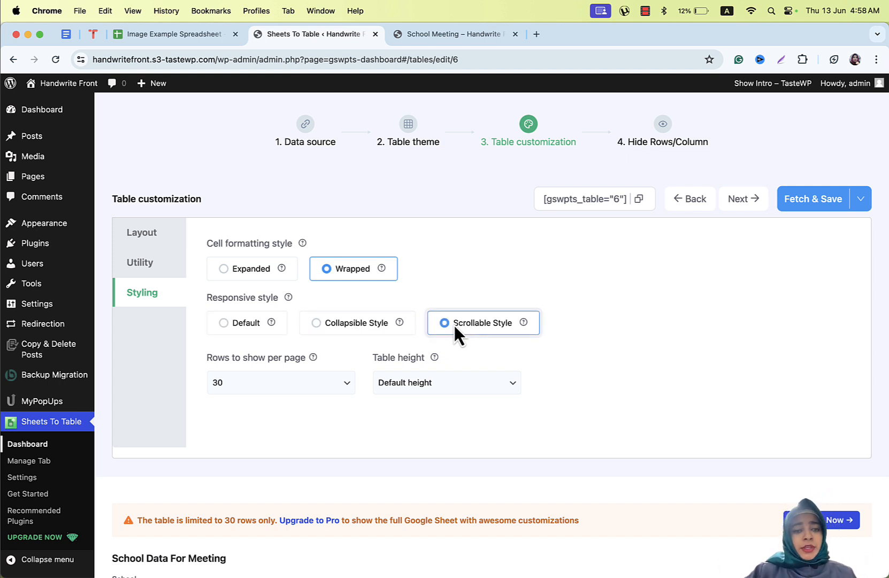
left_click(237, 323)
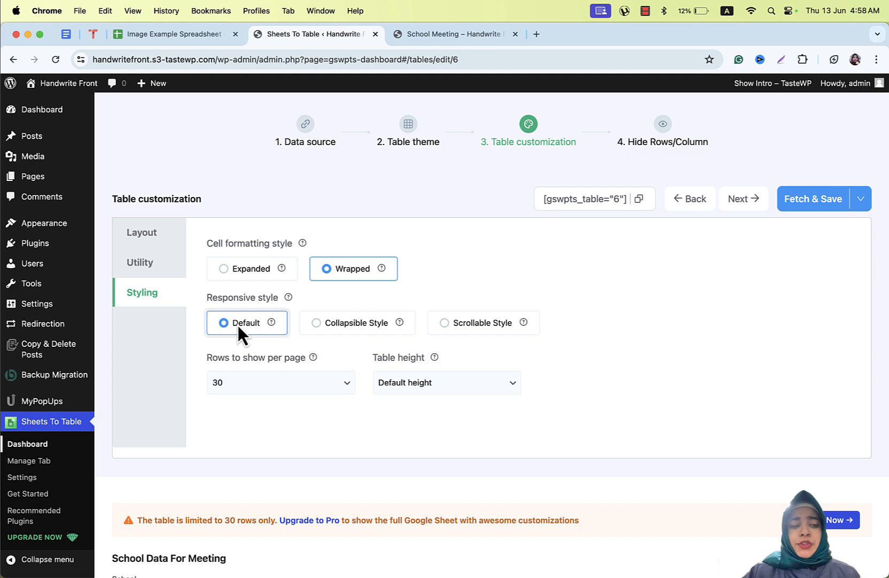
- Set the rows to show per page to 10, try a larger row count, and look through the Table height options
left_click(289, 389)
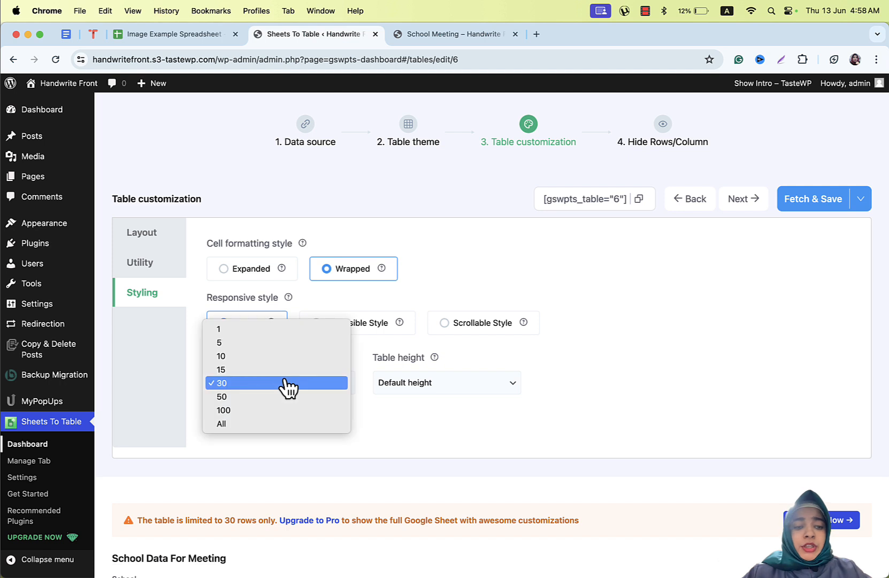
left_click(275, 359)
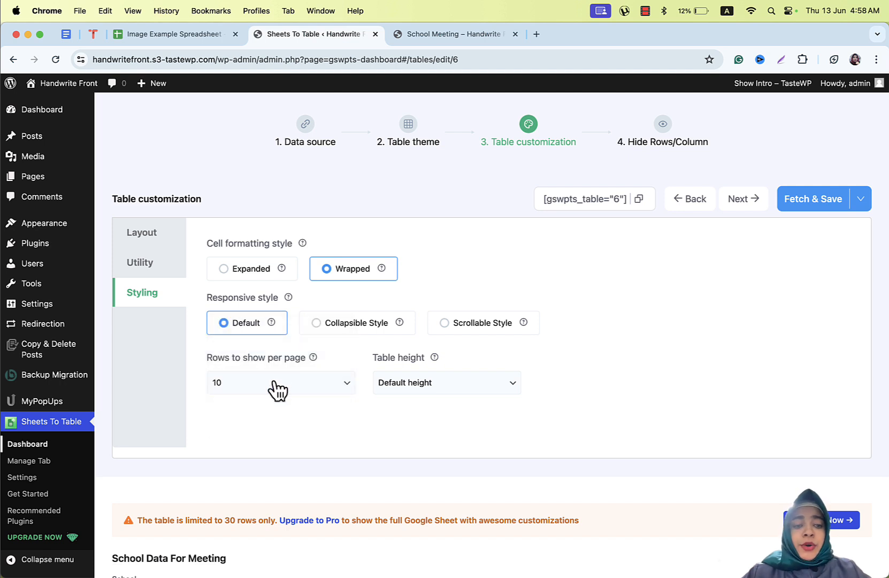
left_click(271, 389)
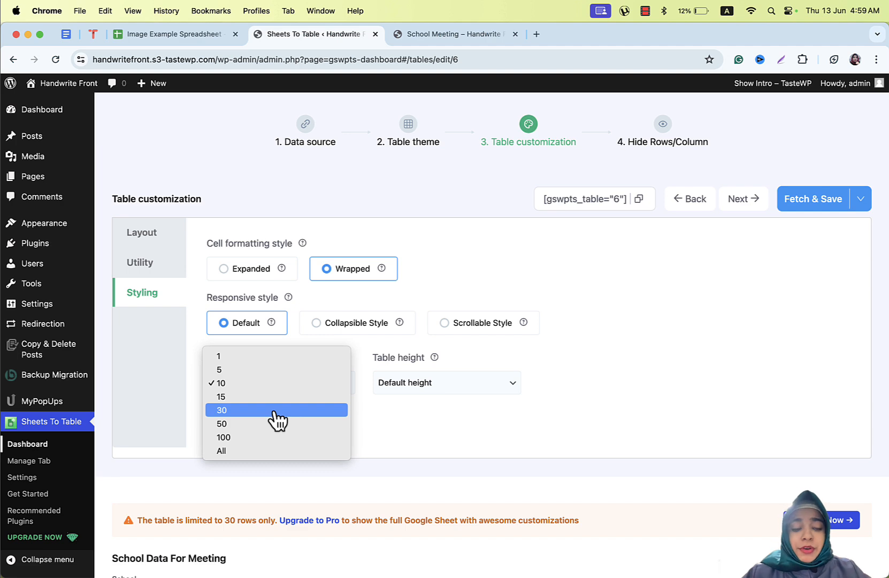
left_click(275, 413)
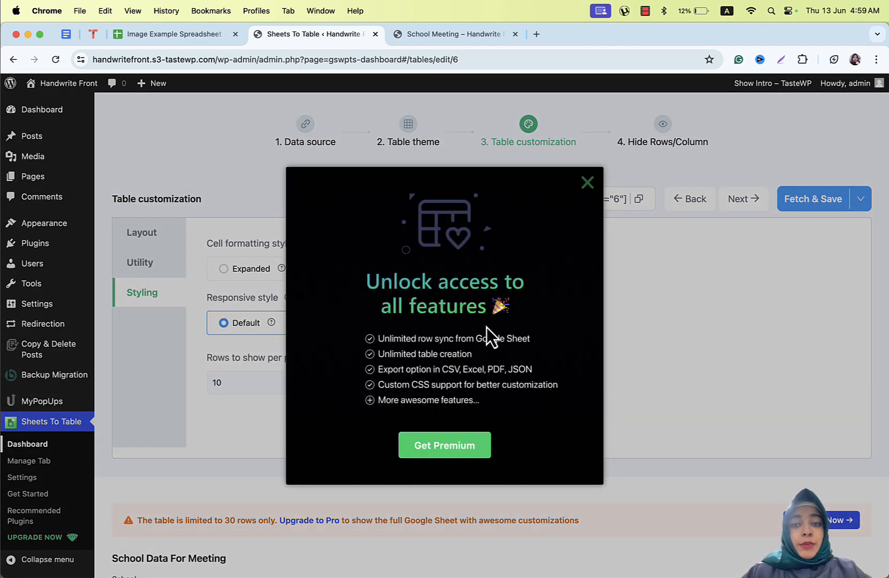
left_click(587, 183)
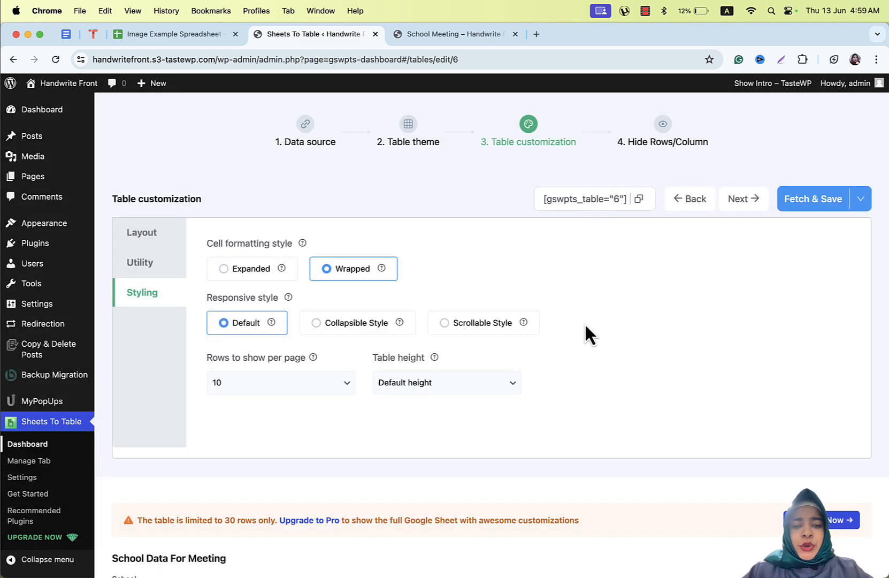
left_click(458, 394)
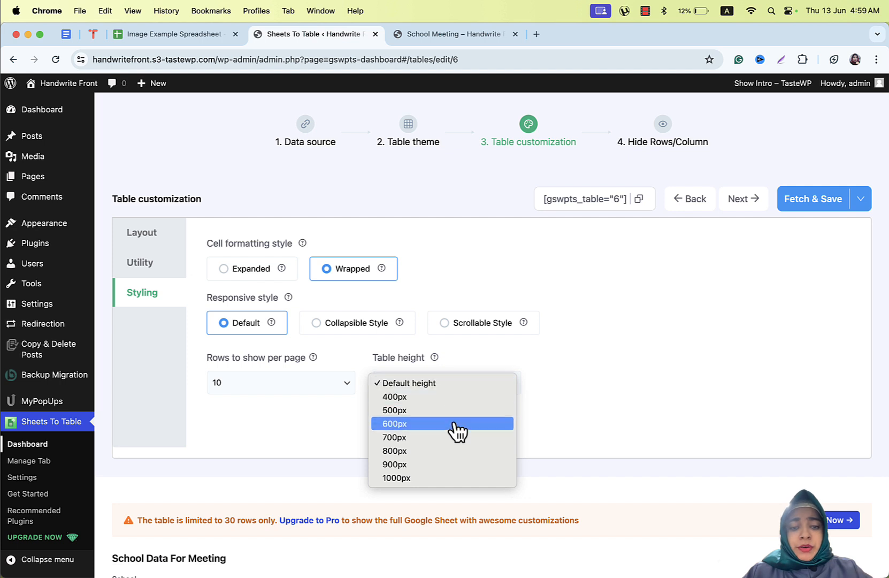
left_click(550, 370)
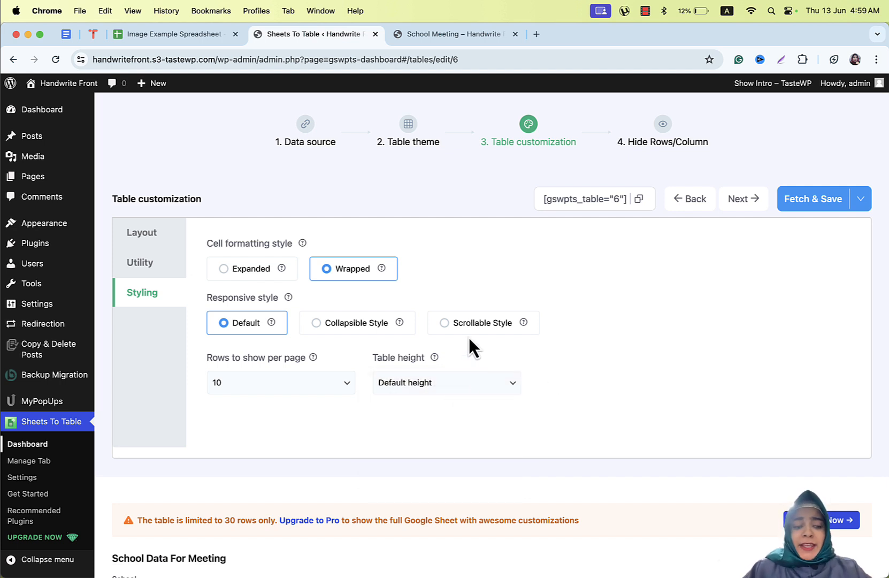
- Fetch and save the table's styling settings and reload the published School Meeting post
left_click(835, 202)
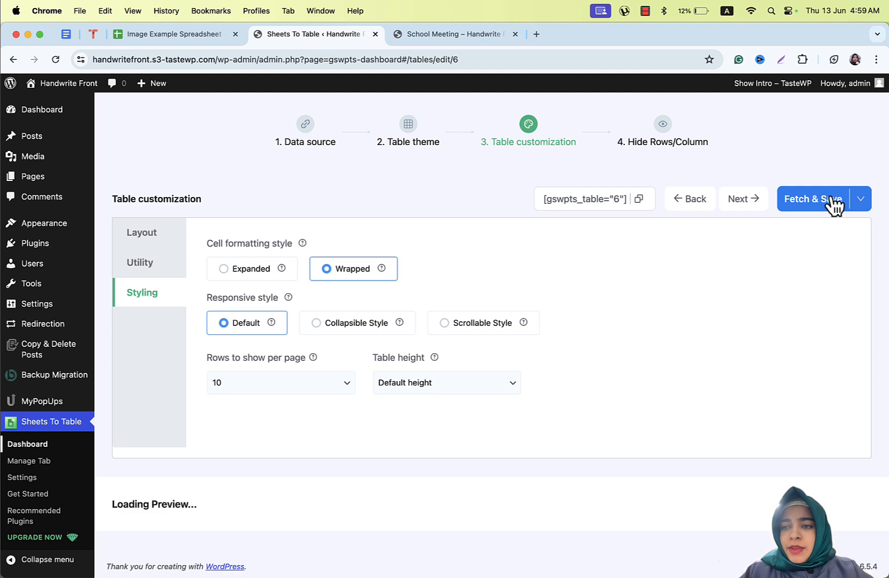
left_click(444, 35)
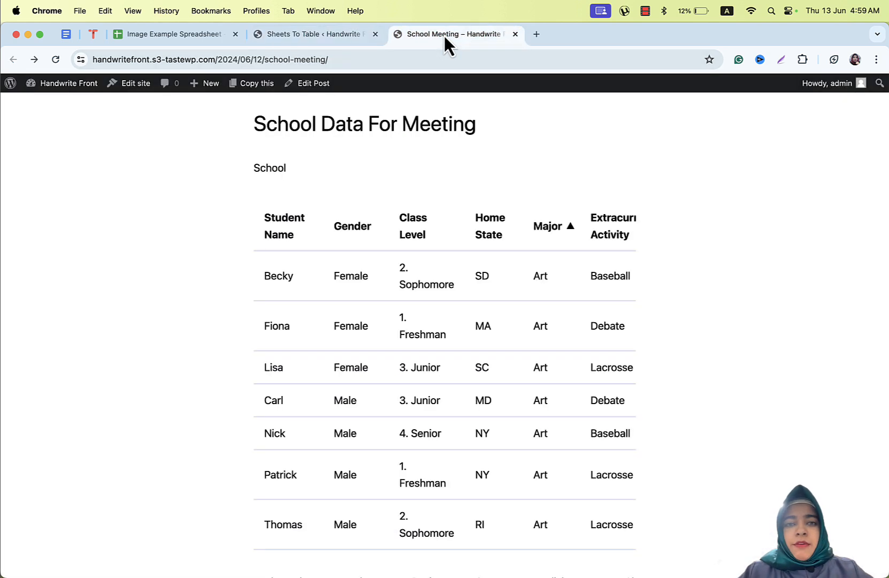
left_click(58, 62)
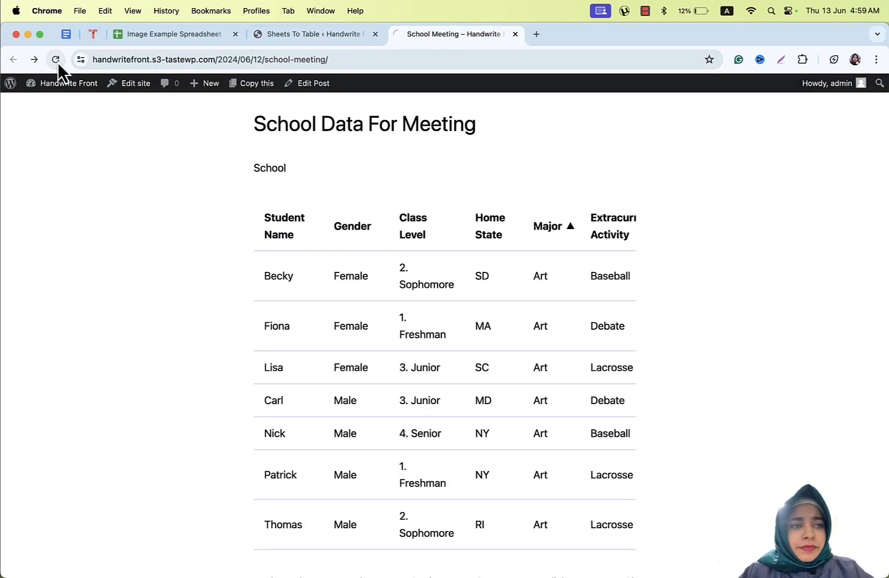